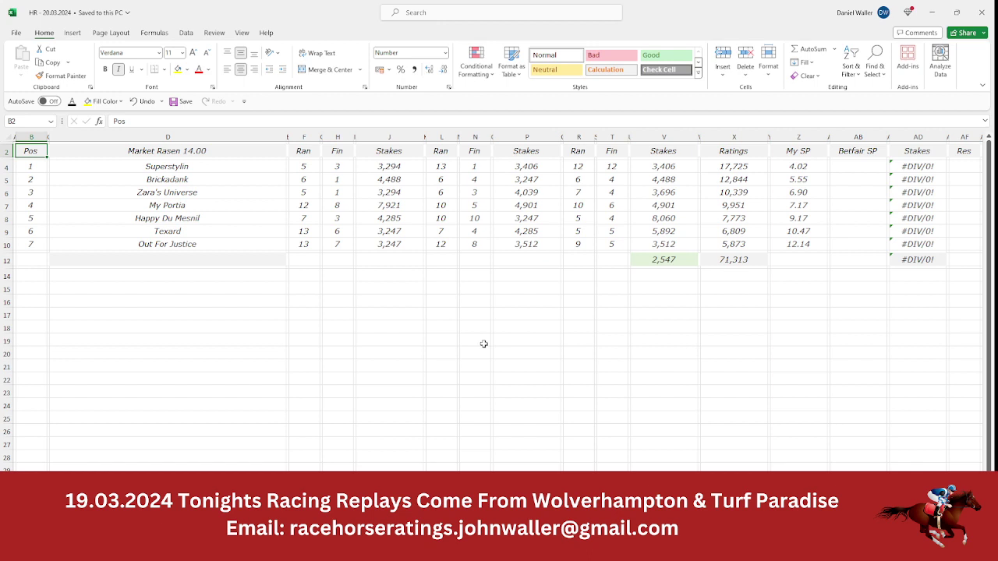
Examine the top three rated horses on the Market Rasen 14.00 sheet, from Superstylin to Zara's Universe.
{"action": "left_click", "coordinate": [218, 169]}
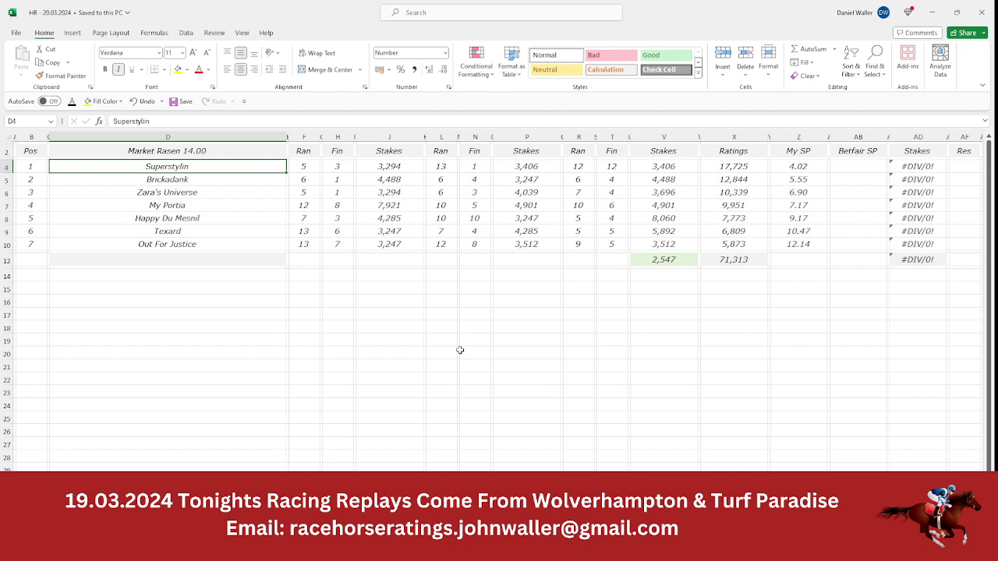
{"action": "key", "text": "Down"}
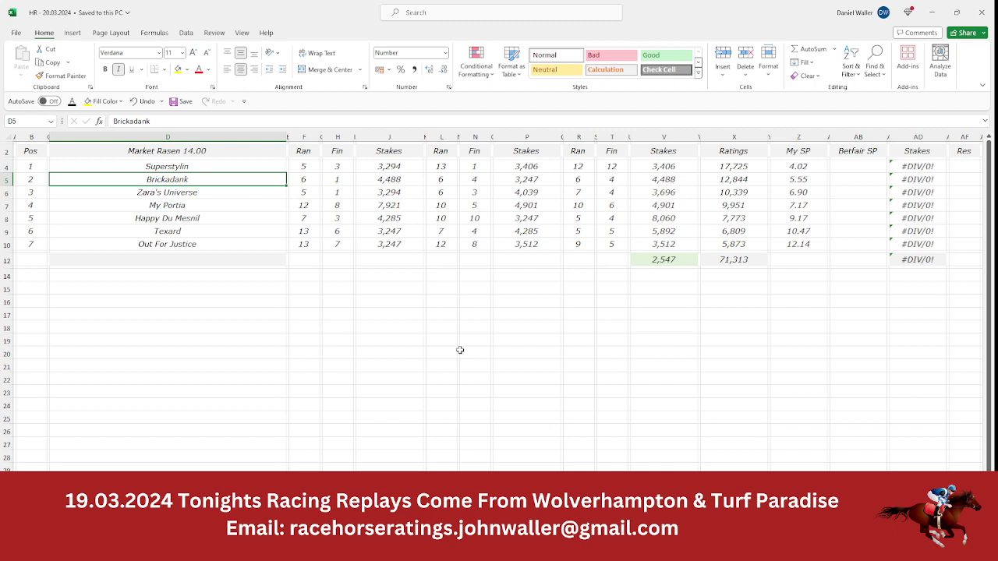
{"action": "key", "text": "Down"}
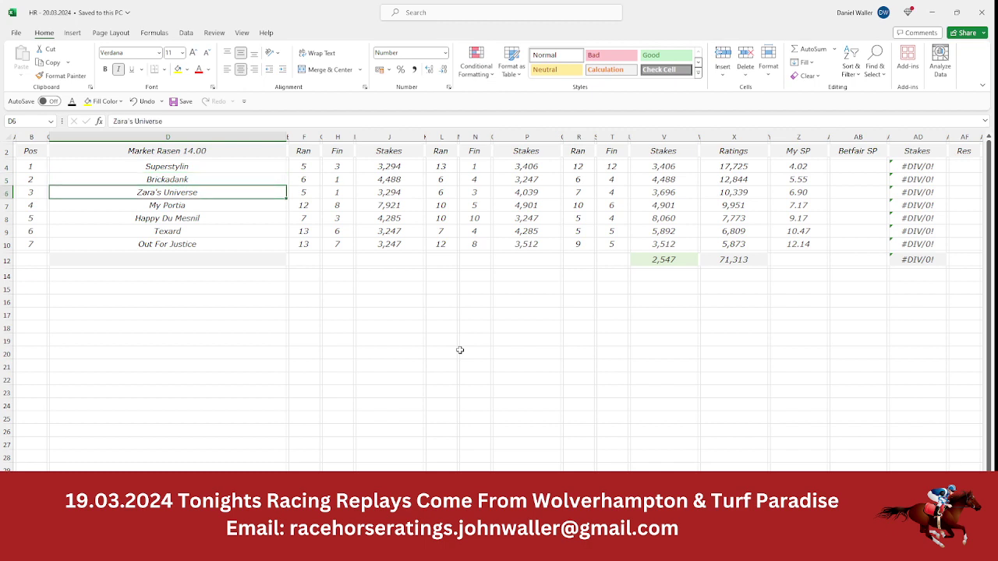
{"action": "left_click", "coordinate": [35, 154]}
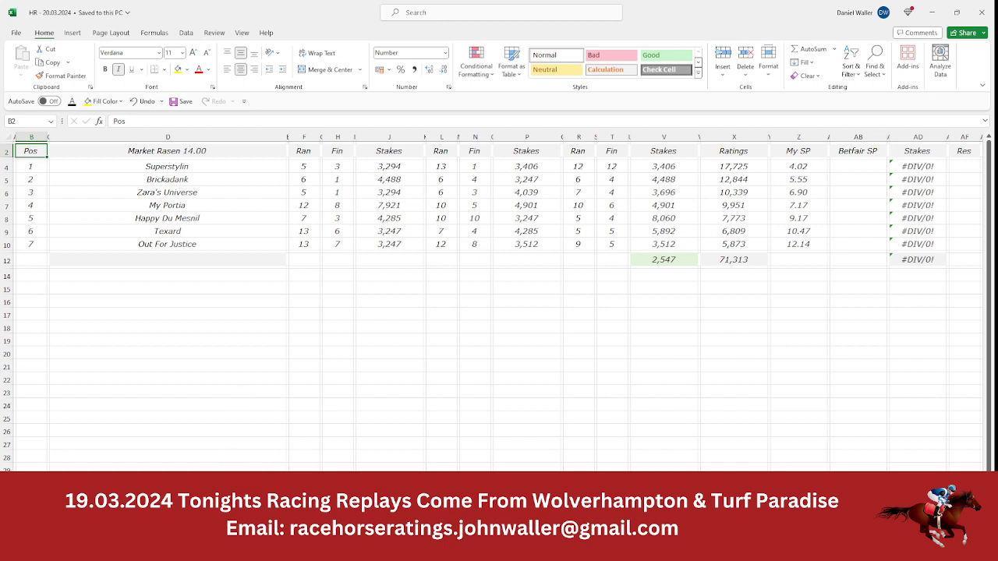
Open the Market Rasen 14.30 sheet and examine the top two rated horses, Excelero and Opera King.
{"action": "key", "text": "ctrl+Page_Down"}
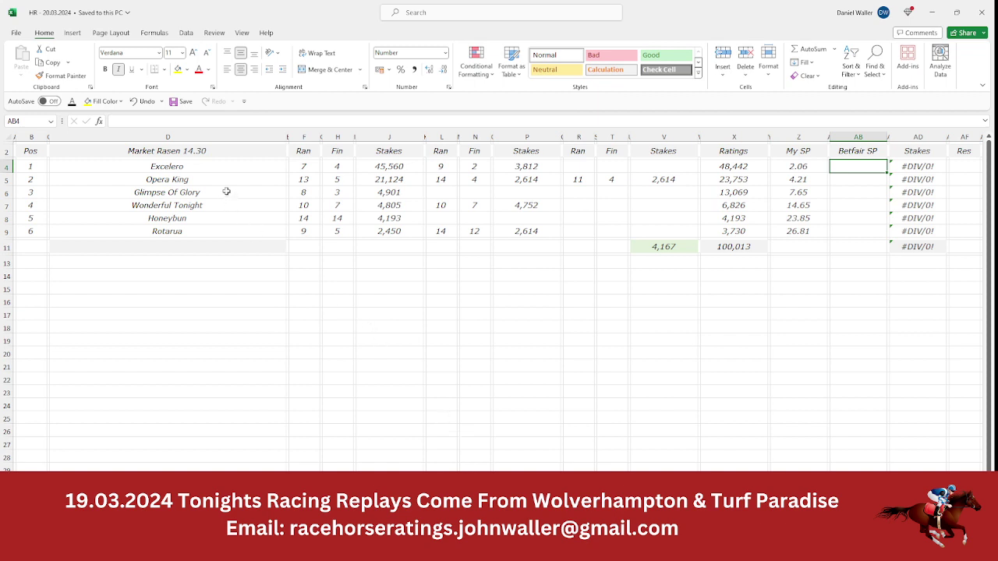
{"action": "left_click", "coordinate": [226, 169]}
{"action": "key", "text": "Down"}
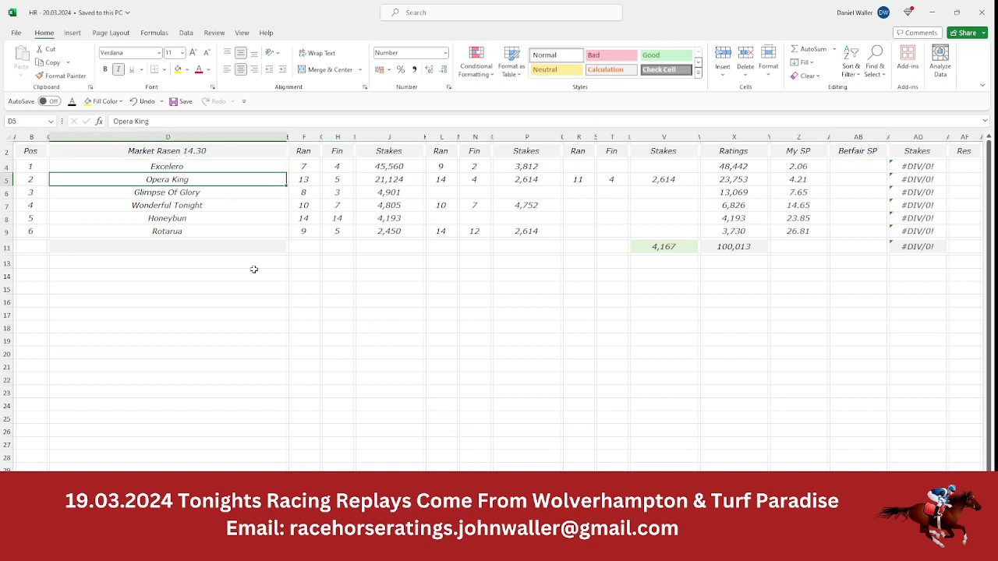
{"action": "left_click", "coordinate": [32, 148]}
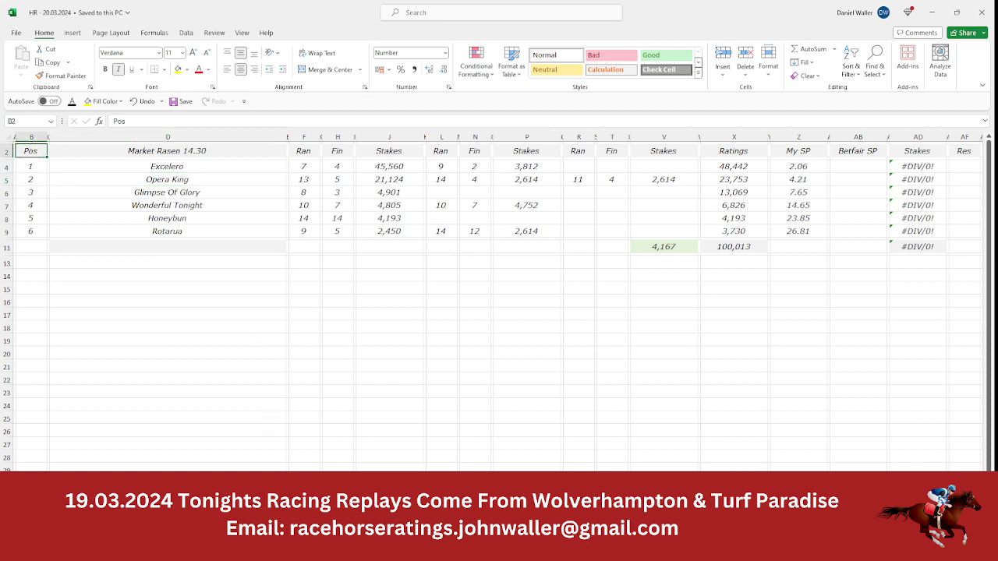
Open the Market Rasen 15.00 sheet and examine the top two rated horses, Theformismighty and Dr Seb.
{"action": "key", "text": "ctrl+Page_Down"}
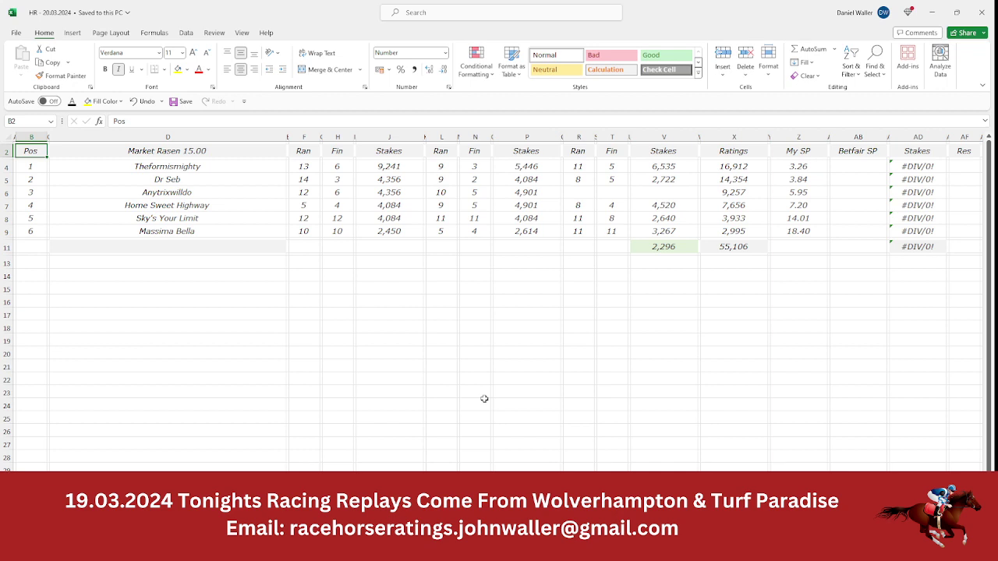
{"action": "key", "text": "Down"}
{"action": "key", "text": "Right"}
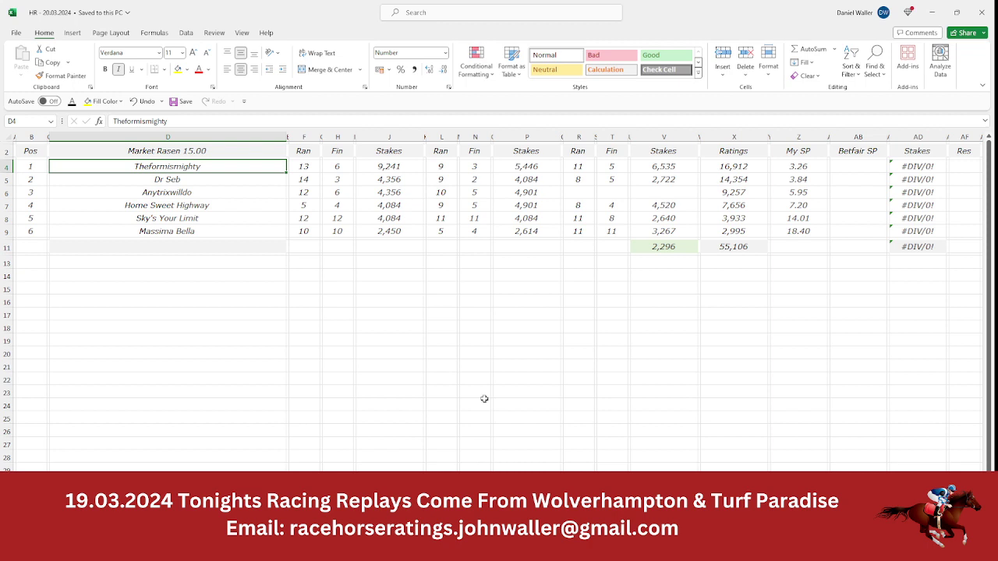
{"action": "key", "text": "Down"}
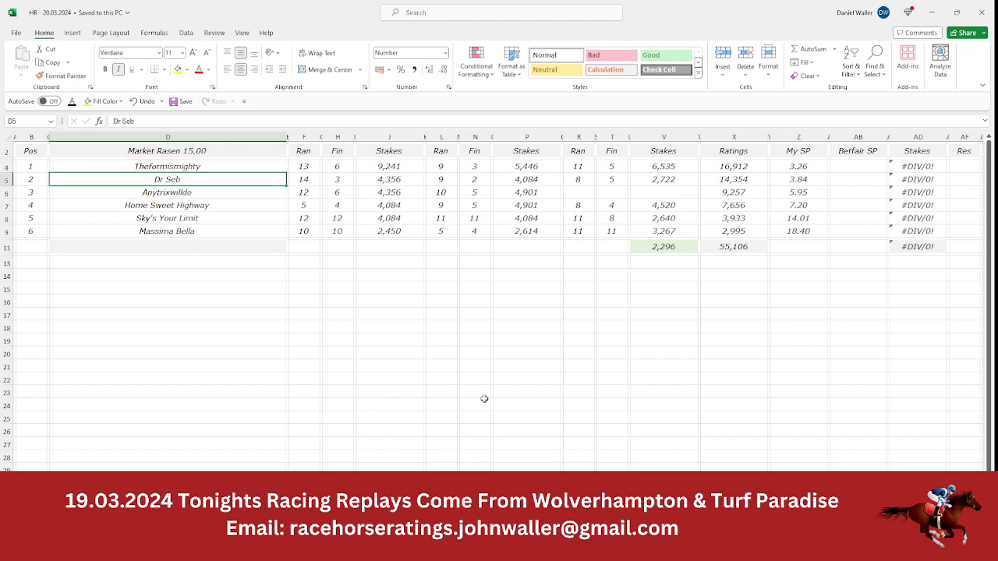
{"action": "left_click", "coordinate": [31, 150]}
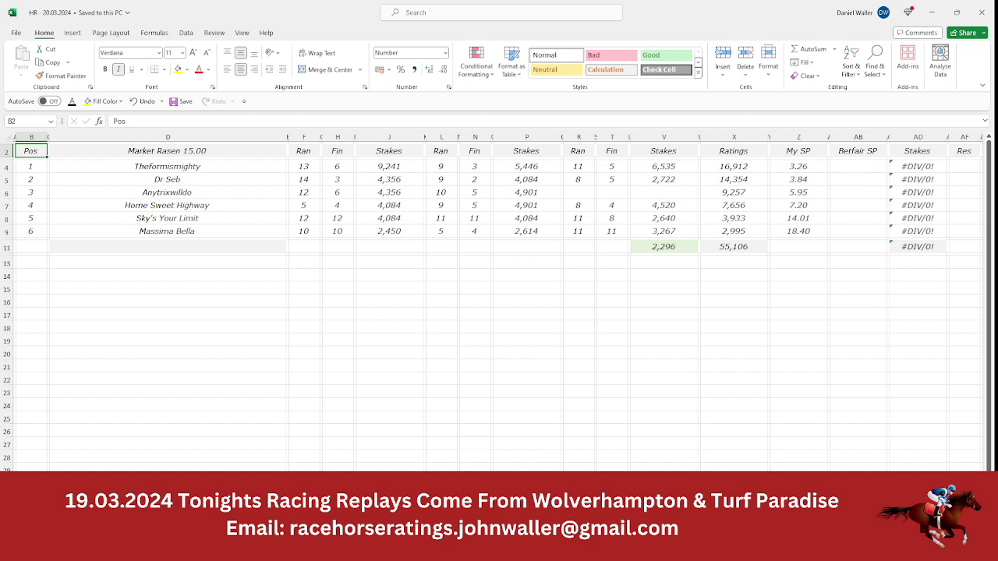
Open the Market Rasen 15.30 sheet and examine the top two rated horses, Phillapa Sue and Pougne Aminta.
{"action": "key", "text": "ctrl+Page_Down"}
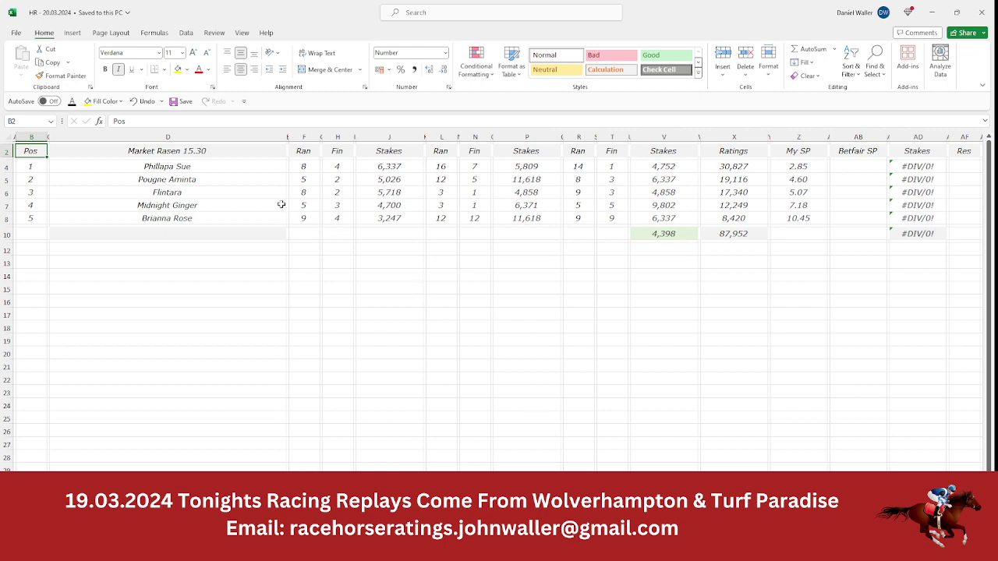
{"action": "left_click", "coordinate": [218, 169]}
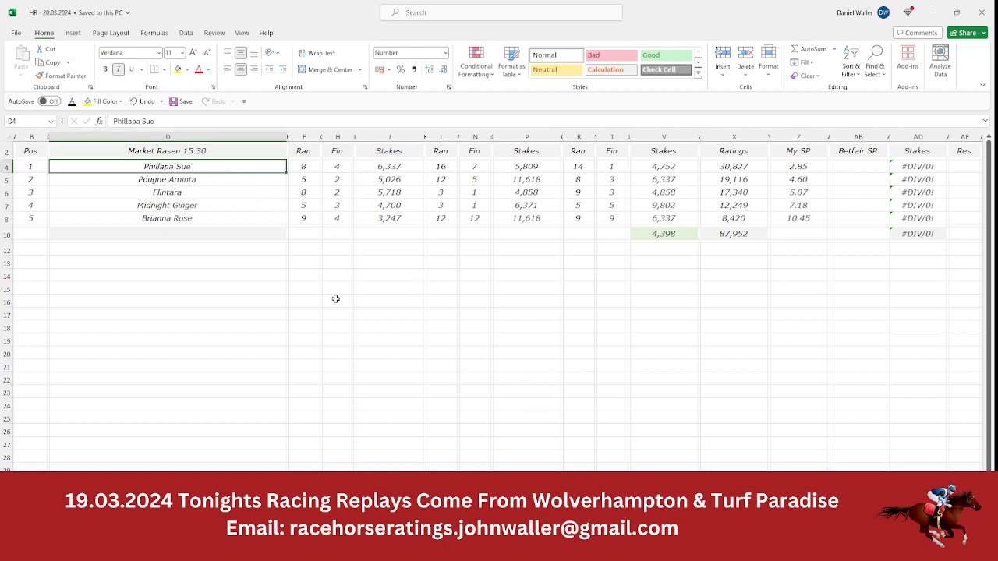
{"action": "key", "text": "Down"}
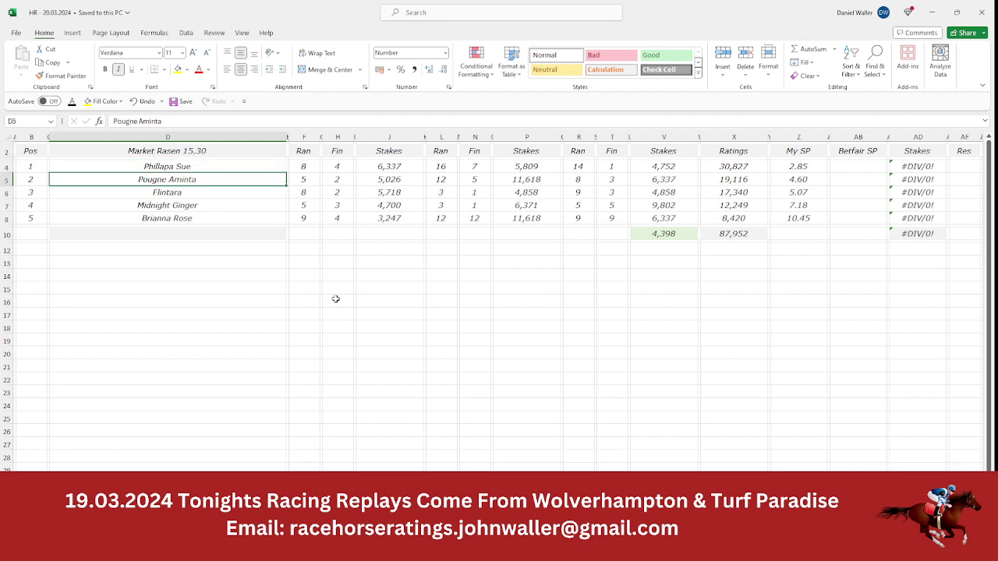
{"action": "left_click", "coordinate": [39, 154]}
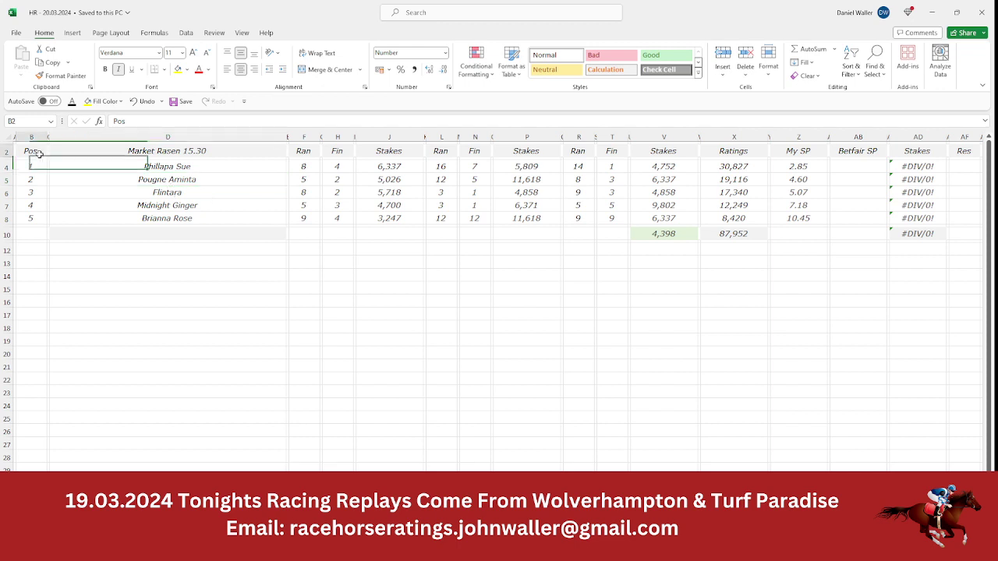
Examine the top three rated horses on the Market Rasen 16.05 sheet and save the workbook.
{"action": "left_click", "coordinate": [297, 477]}
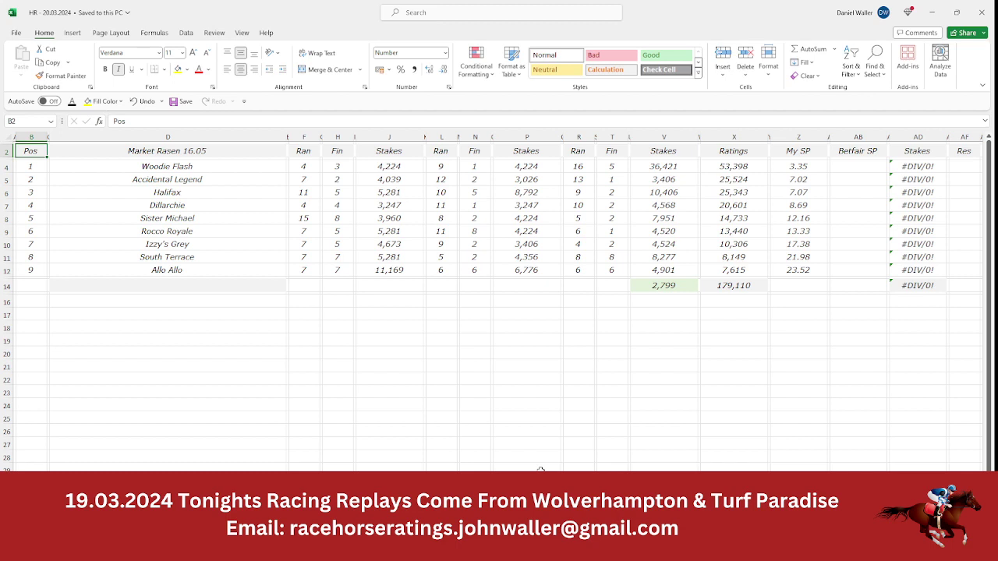
{"action": "left_click", "coordinate": [209, 168]}
{"action": "key", "text": "Down"}
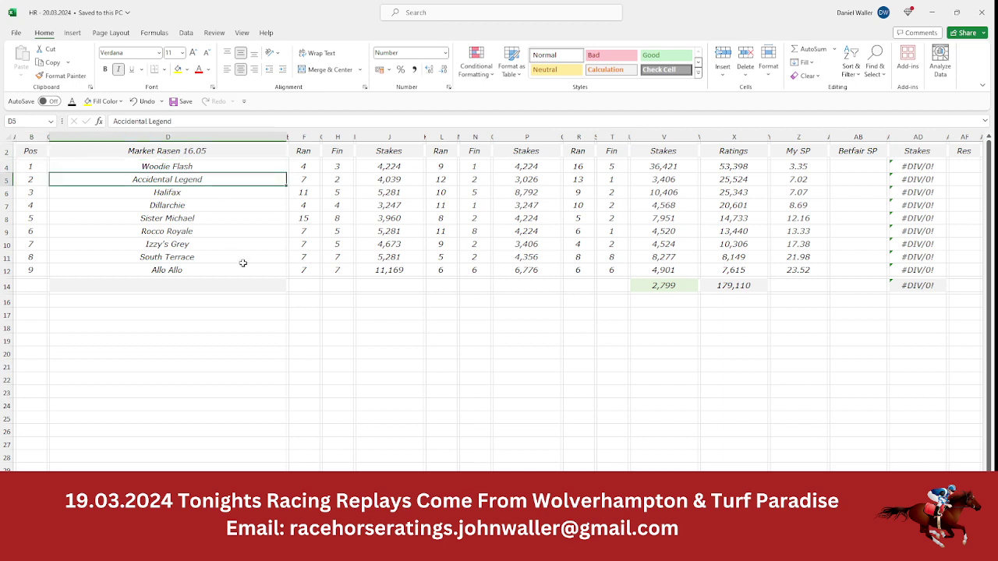
{"action": "key", "text": "Down"}
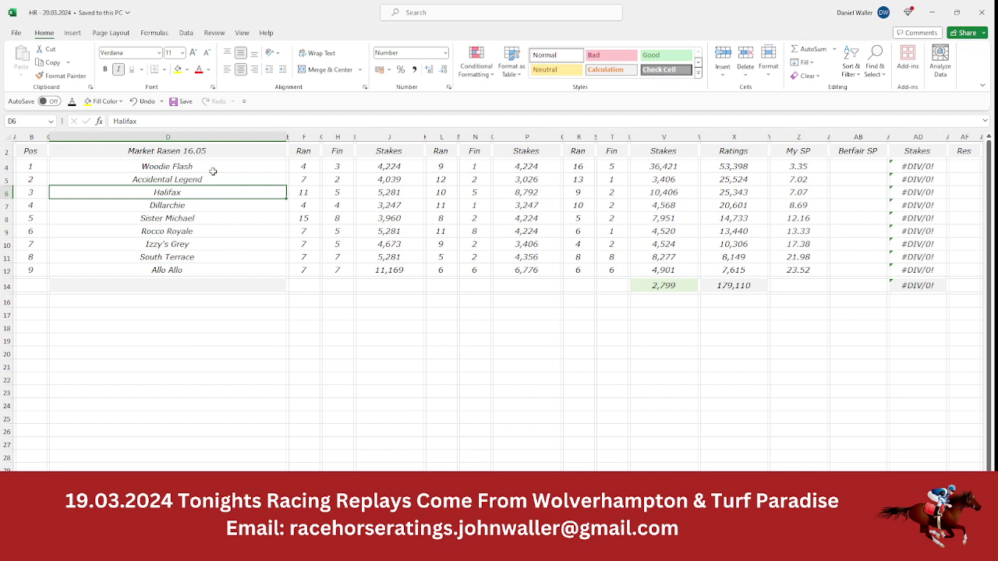
{"action": "left_click", "coordinate": [35, 150]}
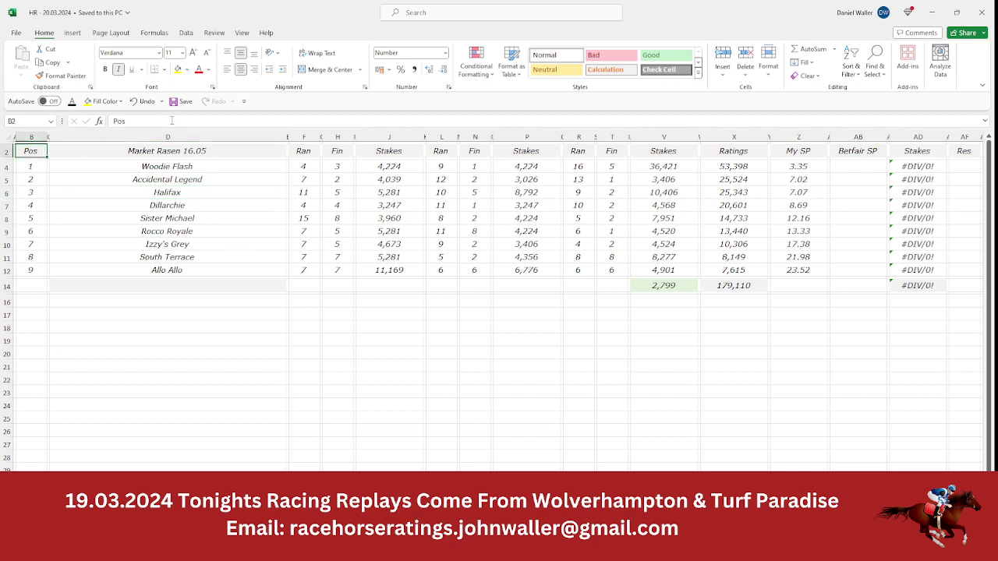
{"action": "left_click", "coordinate": [181, 101]}
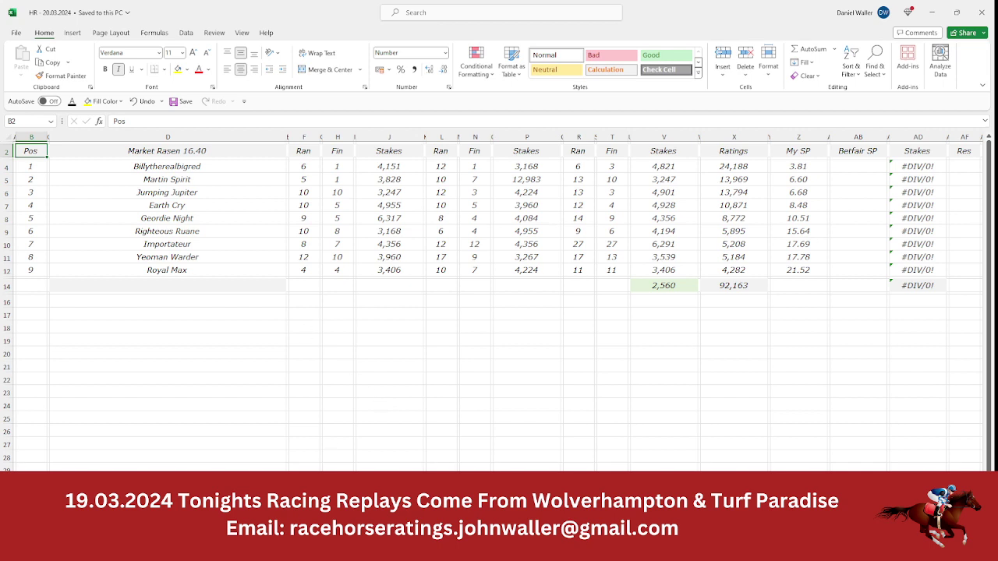
Open the Market Rasen 17.15 sheet and examine the top three rated horses, from Double Powerful to Moro Rock.
{"action": "key", "text": "ctrl+Page_Down"}
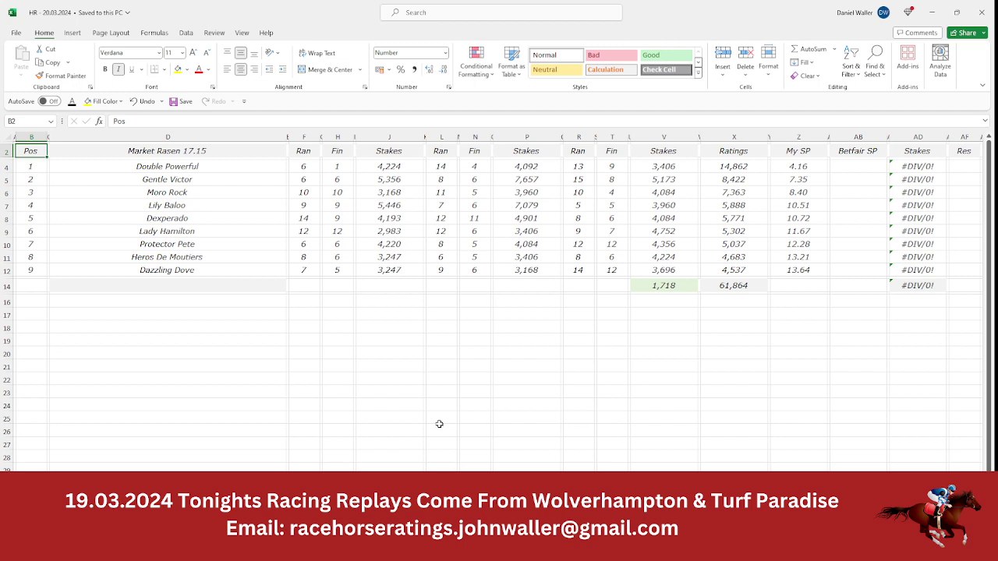
{"action": "left_click", "coordinate": [195, 167]}
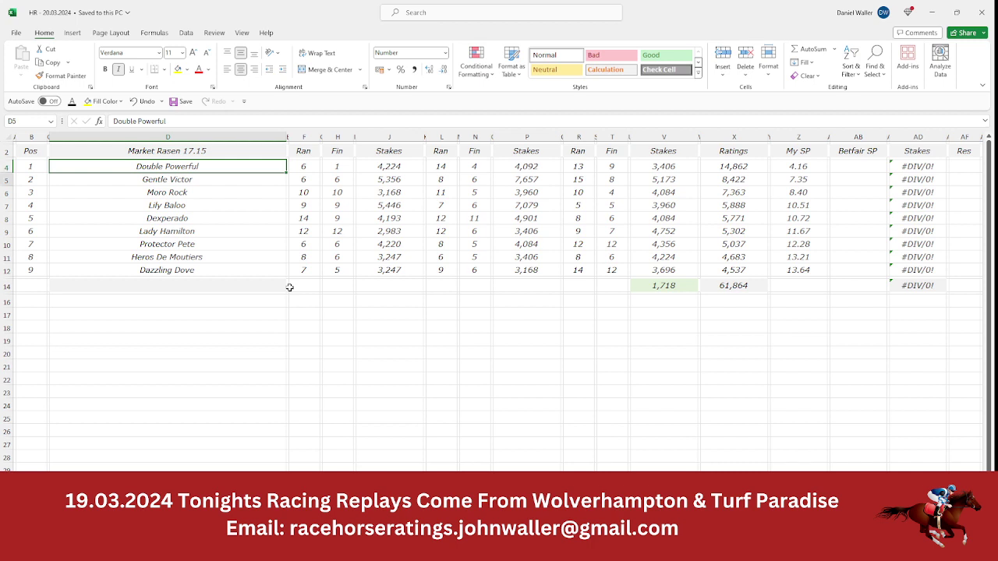
{"action": "key", "text": "Down"}
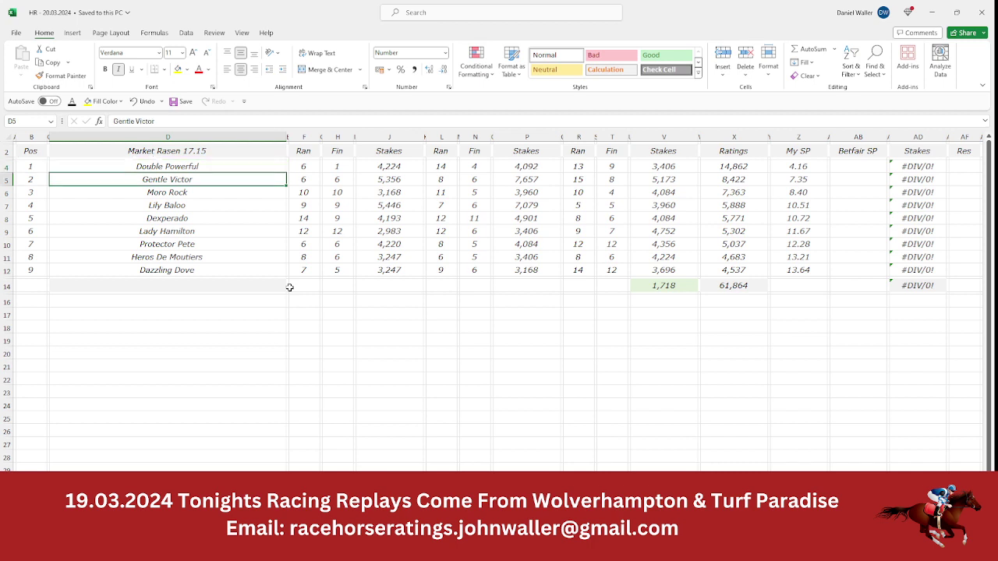
{"action": "key", "text": "Down"}
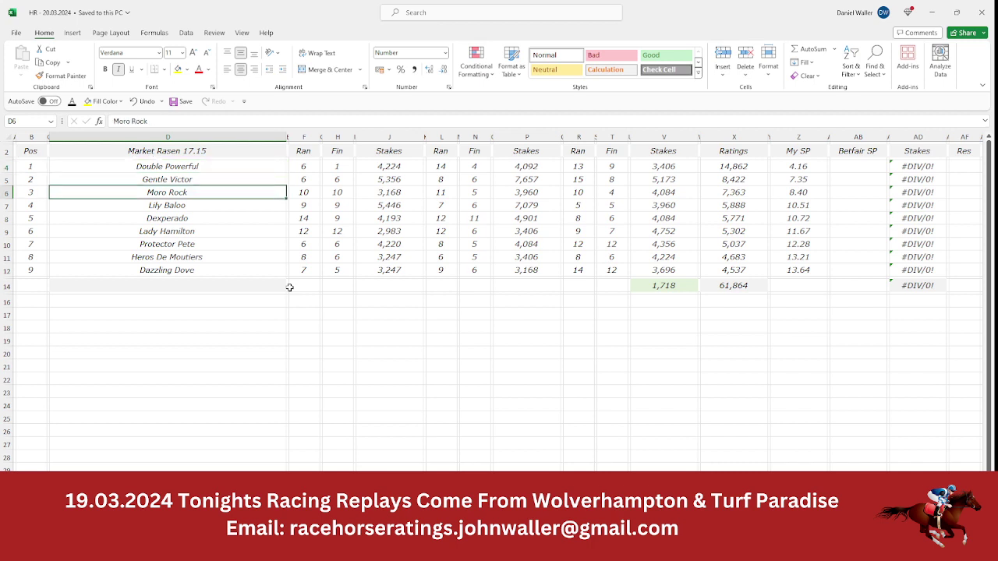
{"action": "left_click", "coordinate": [36, 156]}
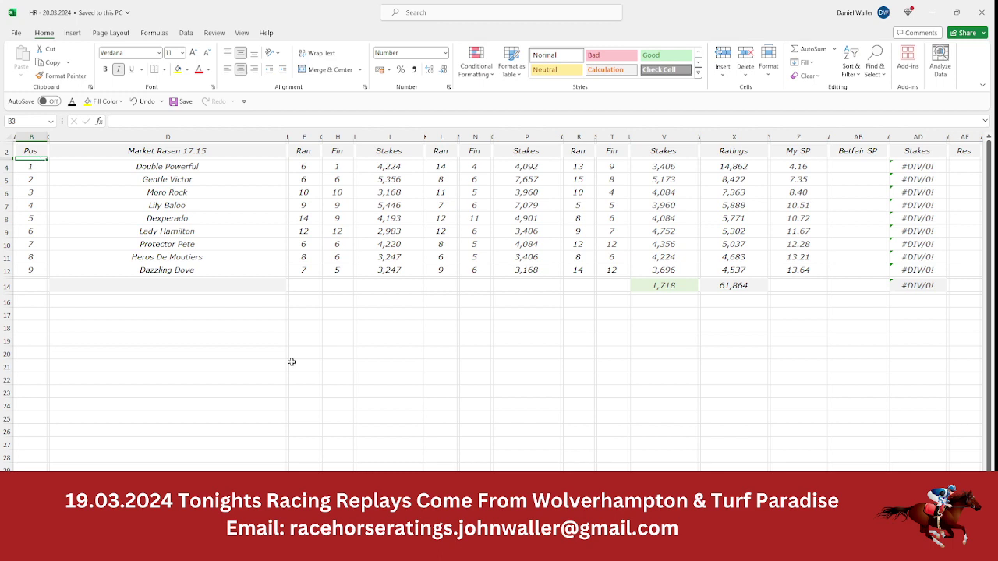
{"action": "left_click", "coordinate": [30, 150]}
Open the Haydock 14.15 sheet and examine the top two rated horses, Golden Maverick and Ma Belle Artiste.
{"action": "key", "text": "ctrl+Page_Down"}
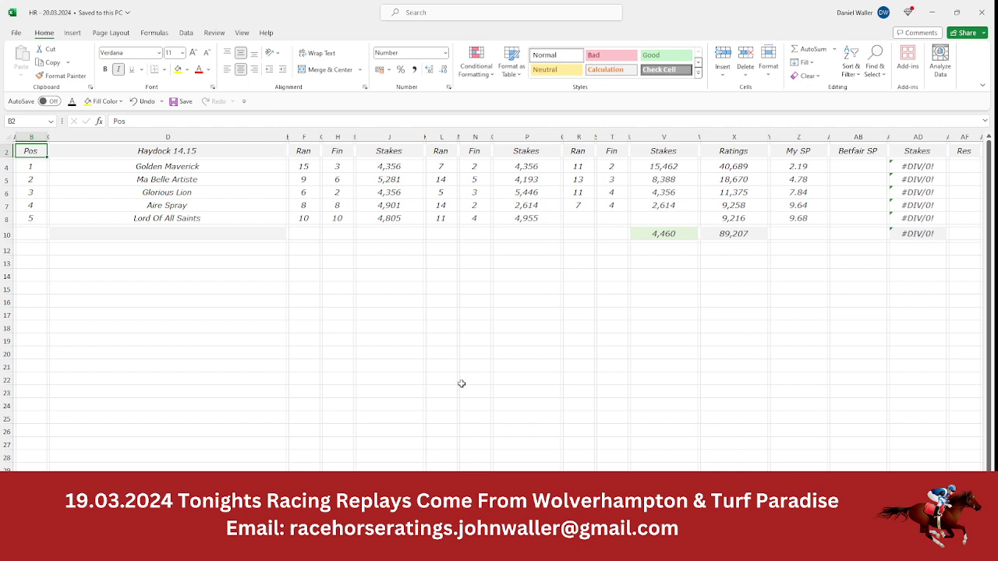
{"action": "left_click", "coordinate": [176, 168]}
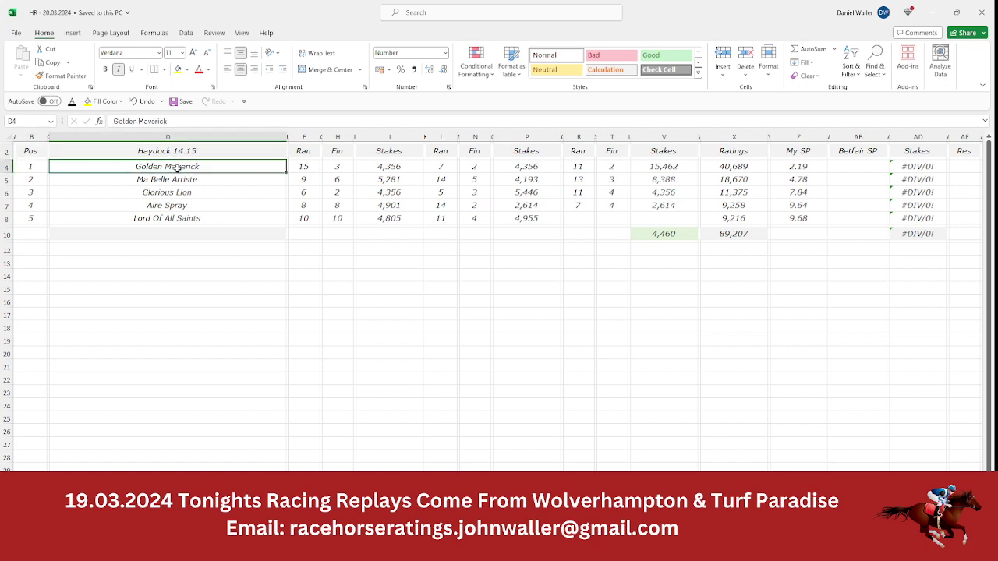
{"action": "key", "text": "Down"}
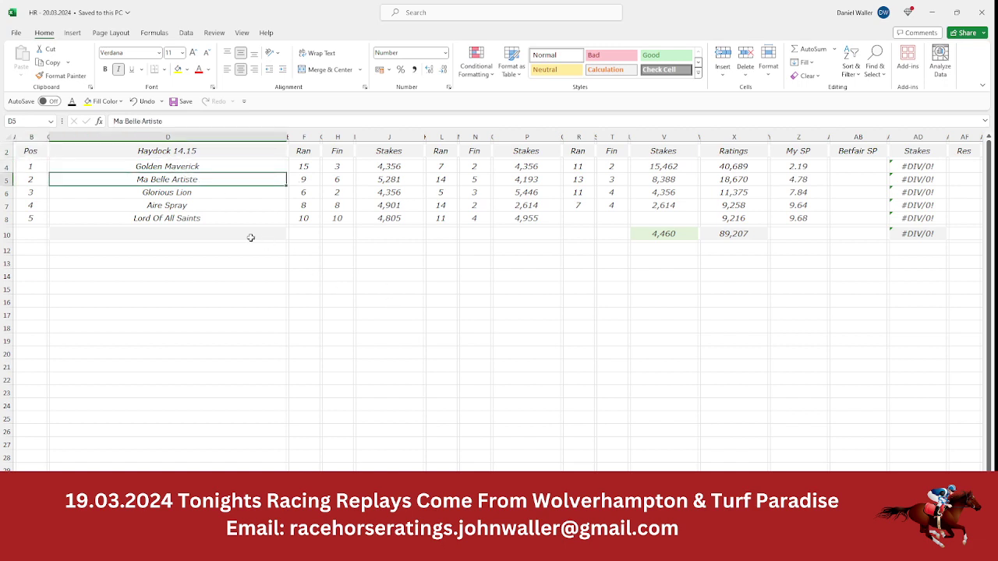
{"action": "left_click", "coordinate": [34, 154]}
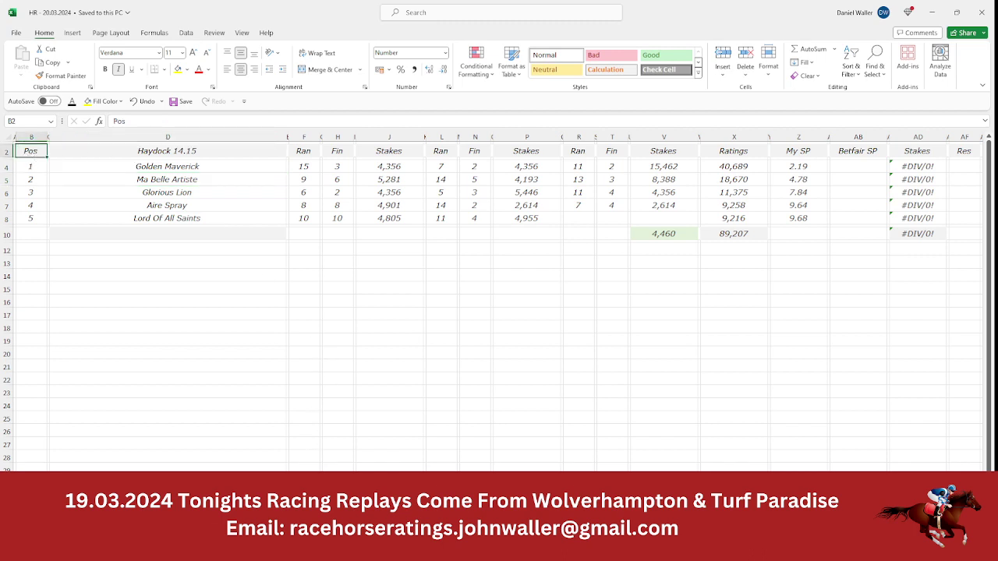
Review the ratings on the Haydock sheets from 14.45 to 17.00 and on the Southwell 17.30 sheet.
{"action": "key", "text": "ctrl+Page_Down"}
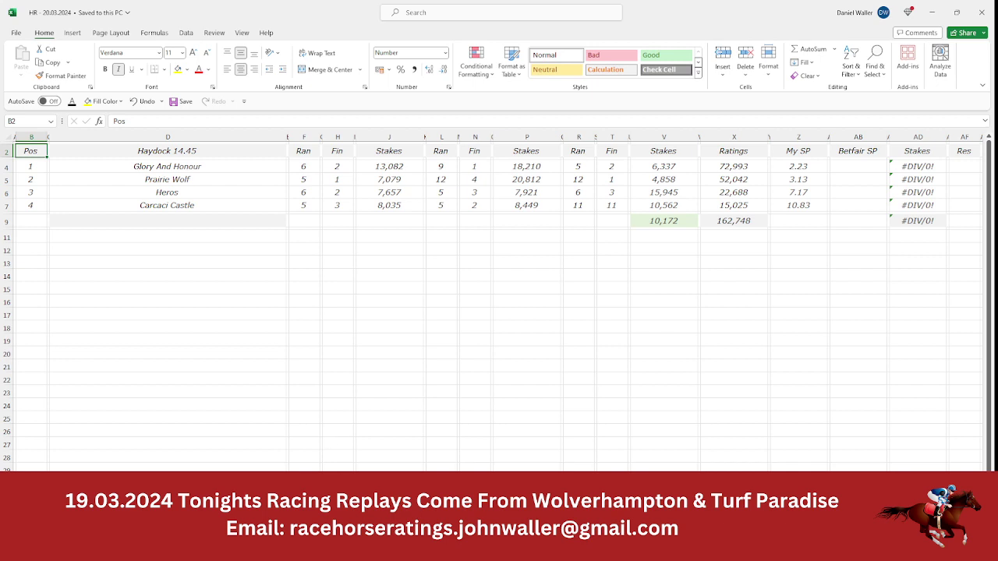
{"action": "key", "text": "ctrl+Page_Down"}
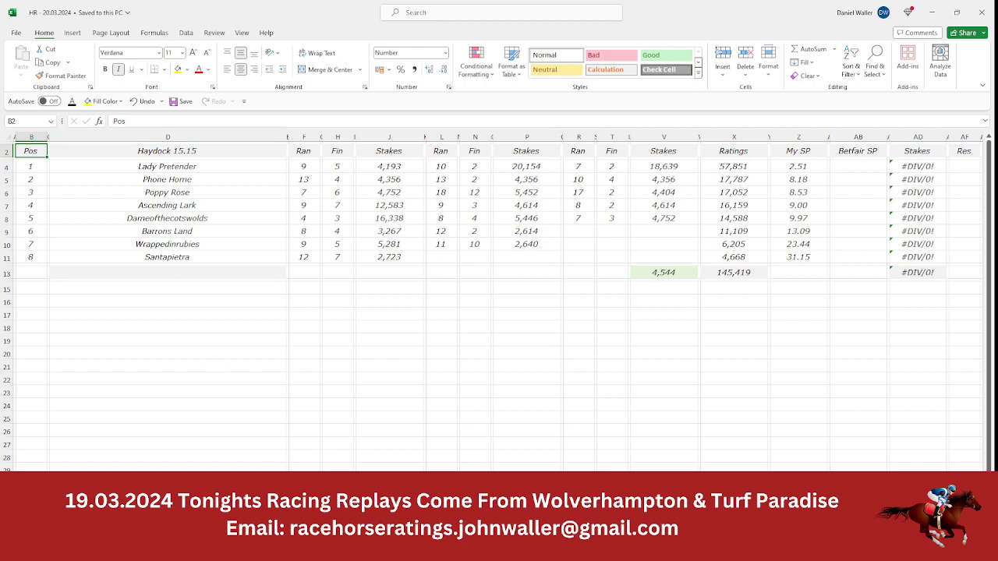
{"action": "key", "text": "ctrl+Page_Down"}
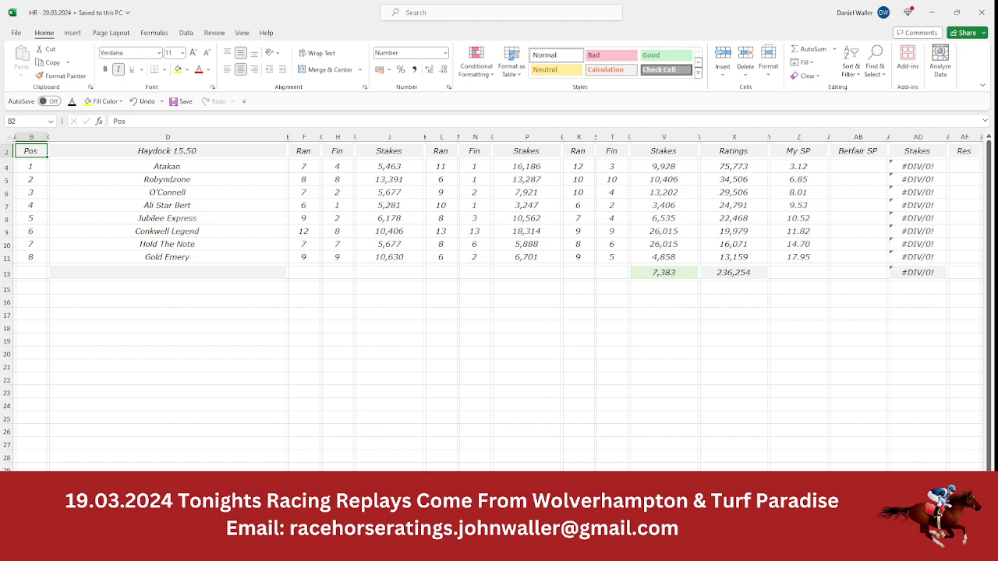
{"action": "key", "text": "ctrl+Page_Down"}
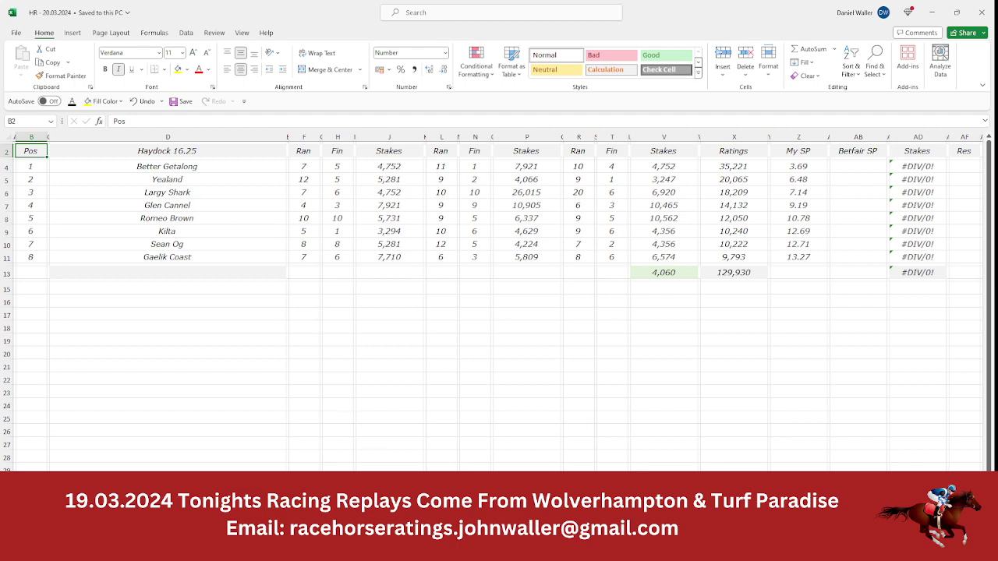
{"action": "key", "text": "ctrl+Page_Down"}
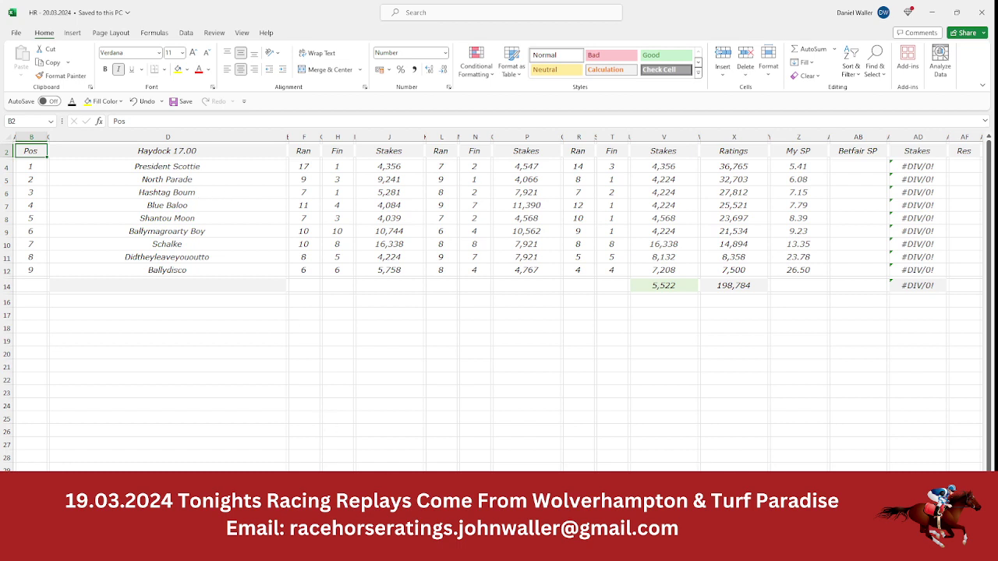
{"action": "left_click", "coordinate": [397, 477]}
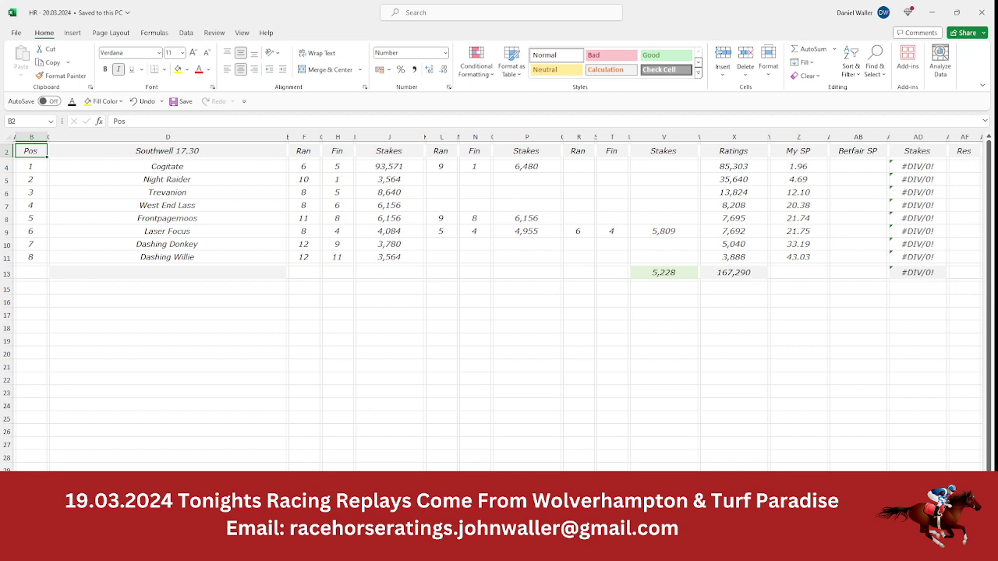
Open the Southwell 18.00 sheet and examine the top three rated horses, Mehmo, Masterclass and Beneficiary.
{"action": "left_click", "coordinate": [394, 538]}
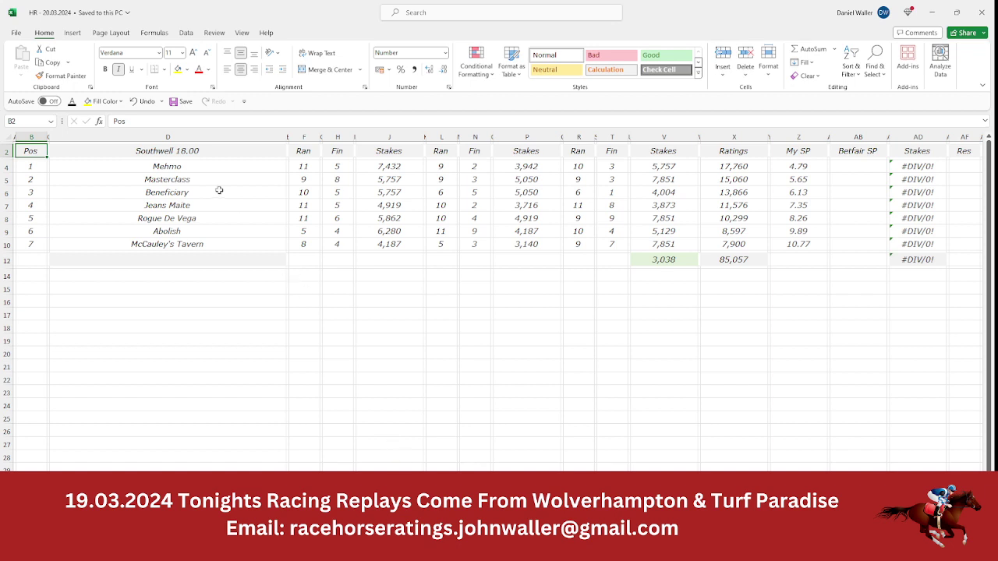
{"action": "left_click", "coordinate": [184, 165]}
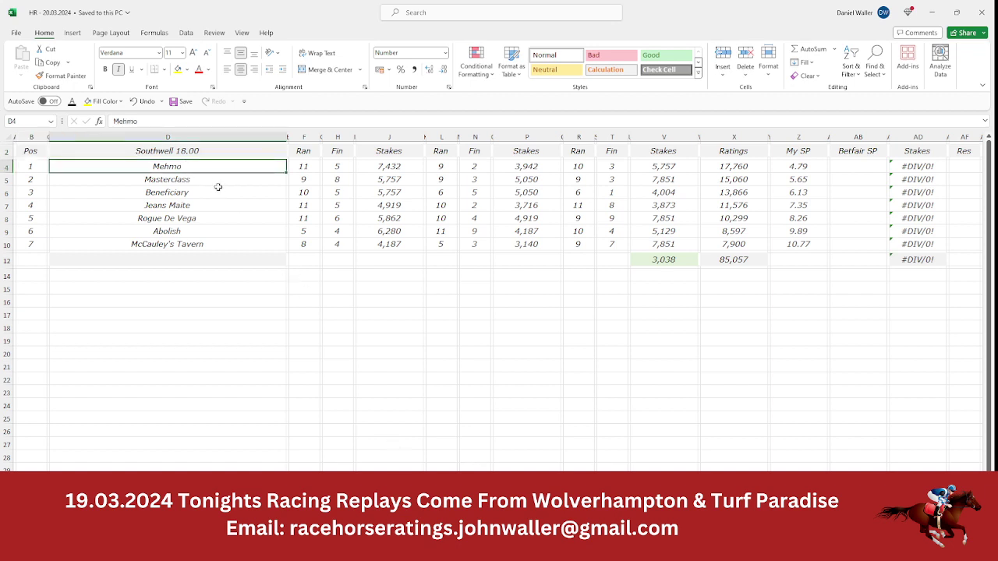
{"action": "left_click", "coordinate": [212, 181]}
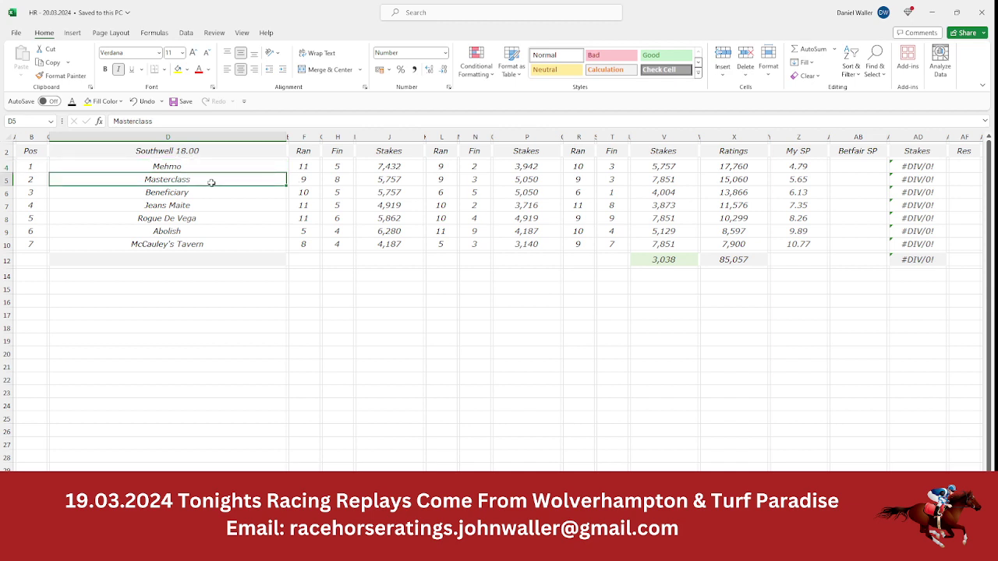
{"action": "left_click", "coordinate": [209, 196]}
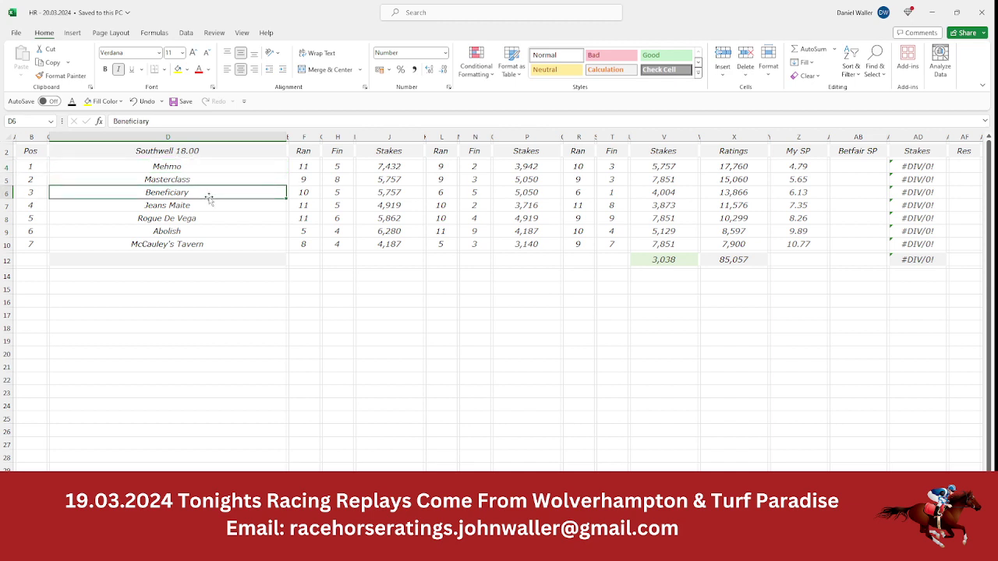
{"action": "left_click", "coordinate": [36, 151]}
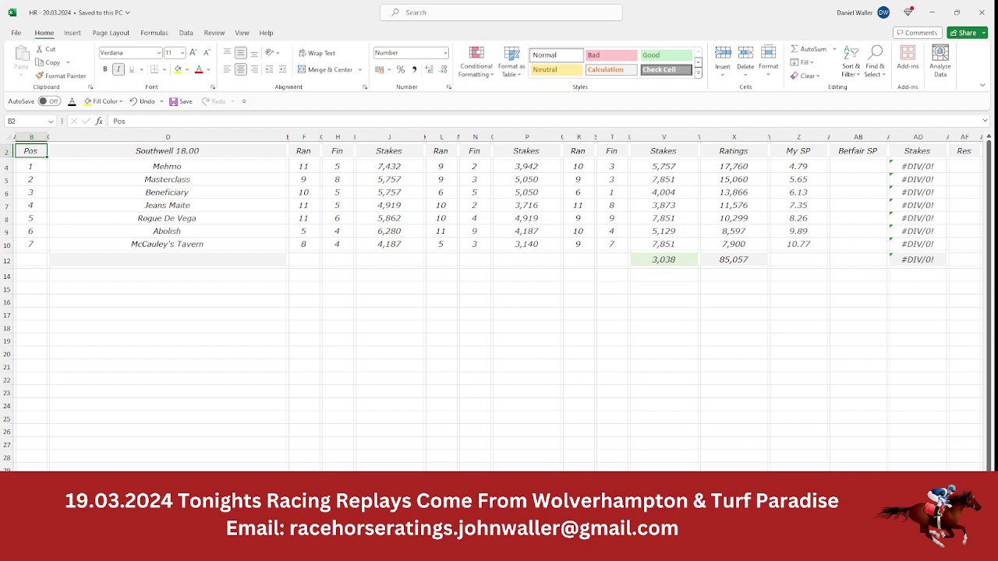
Open the Southwell 18.30 sheet and examine the top three rated horses, My Chiquita, Pons Aelius and Caldwell.
{"action": "key", "text": "ctrl+Page_Down"}
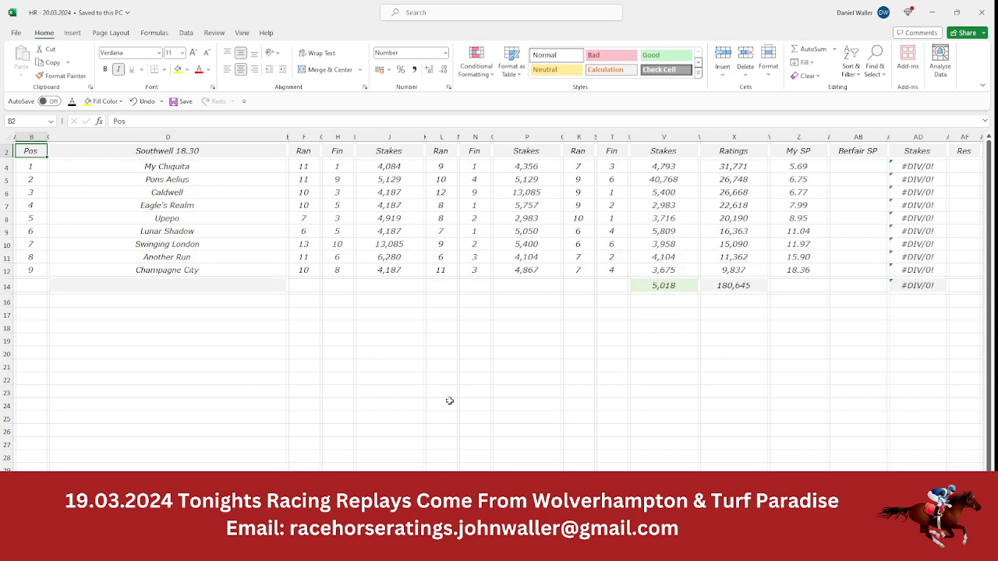
{"action": "left_click", "coordinate": [199, 170]}
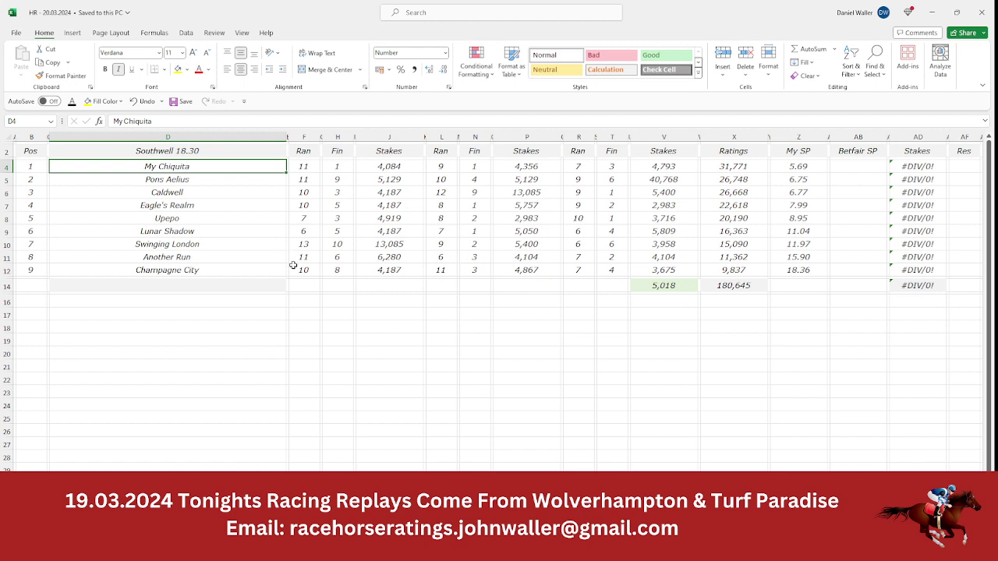
{"action": "key", "text": "Down"}
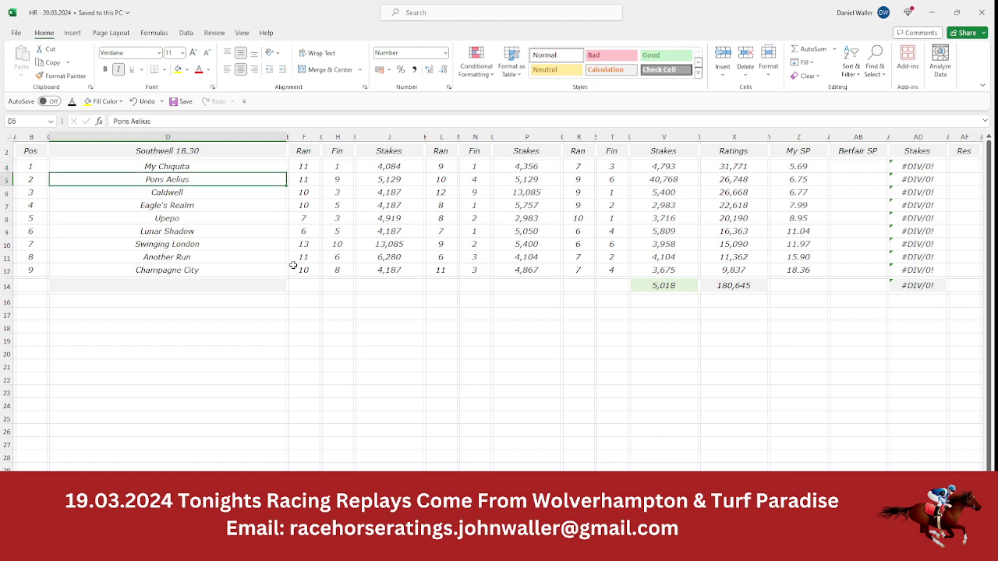
{"action": "key", "text": "Down"}
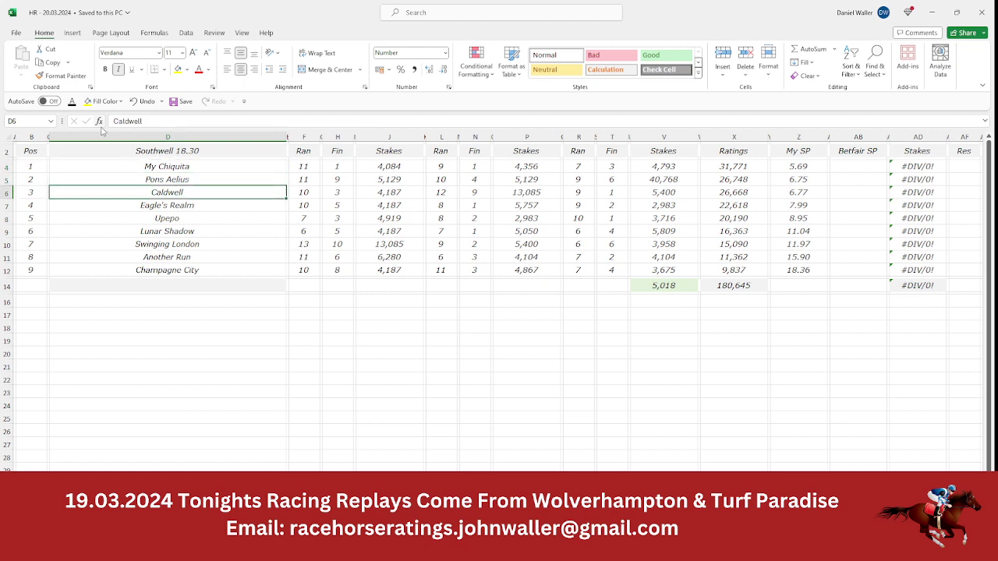
{"action": "left_click", "coordinate": [33, 151]}
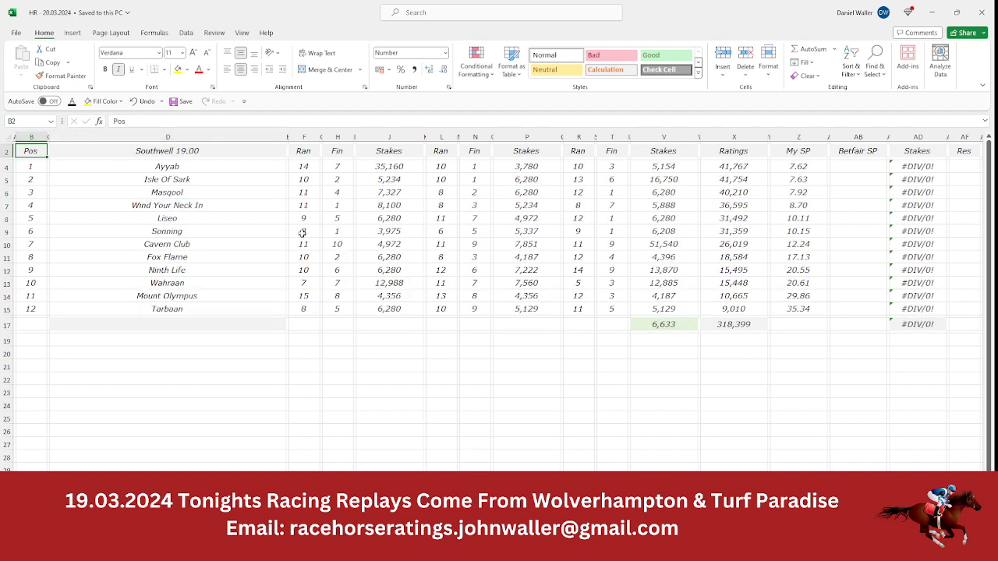
Examine the top three rated horses on the Southwell 19.00 sheet, from Ayyab to Masqool.
{"action": "left_click", "coordinate": [219, 168]}
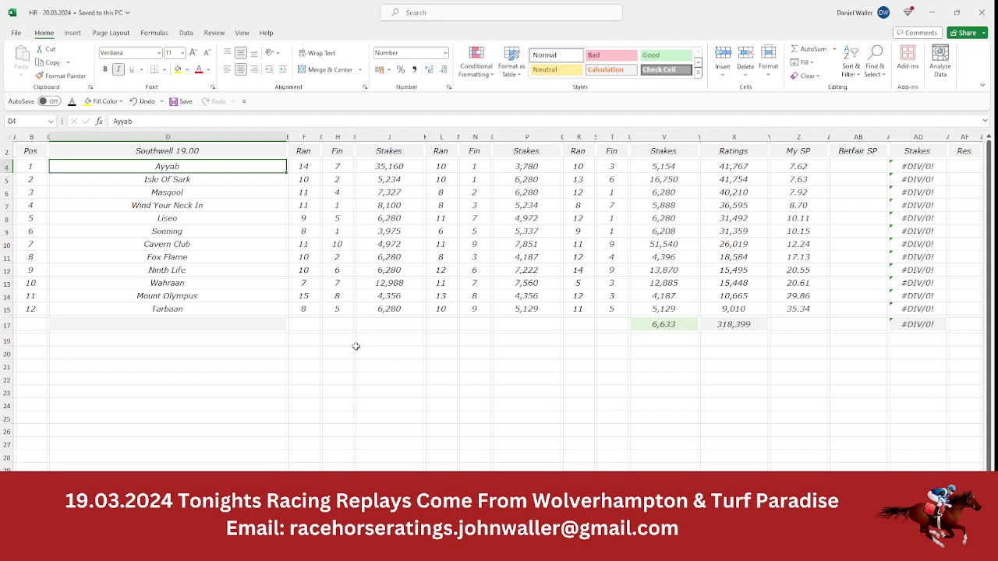
{"action": "key", "text": "Down"}
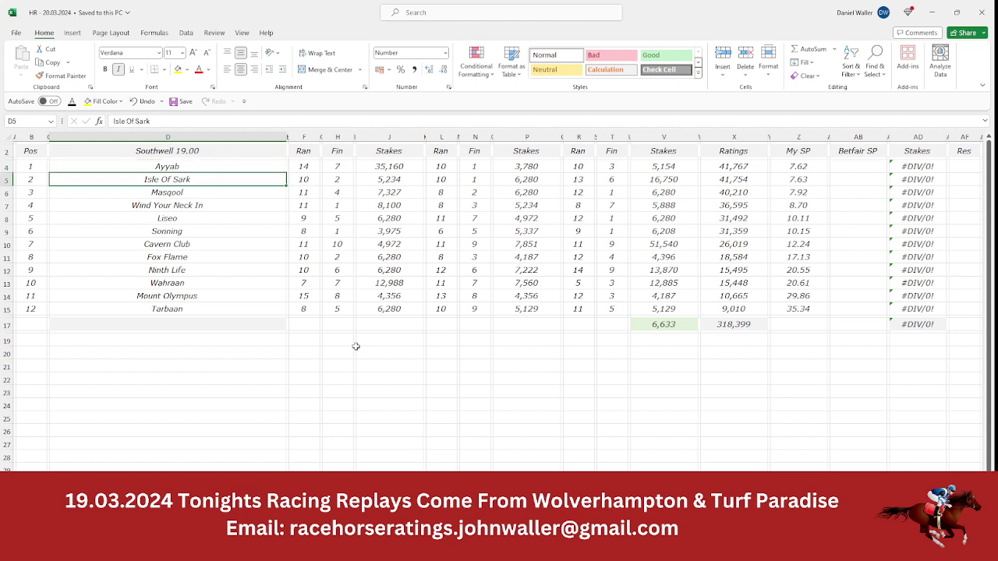
{"action": "key", "text": "Down"}
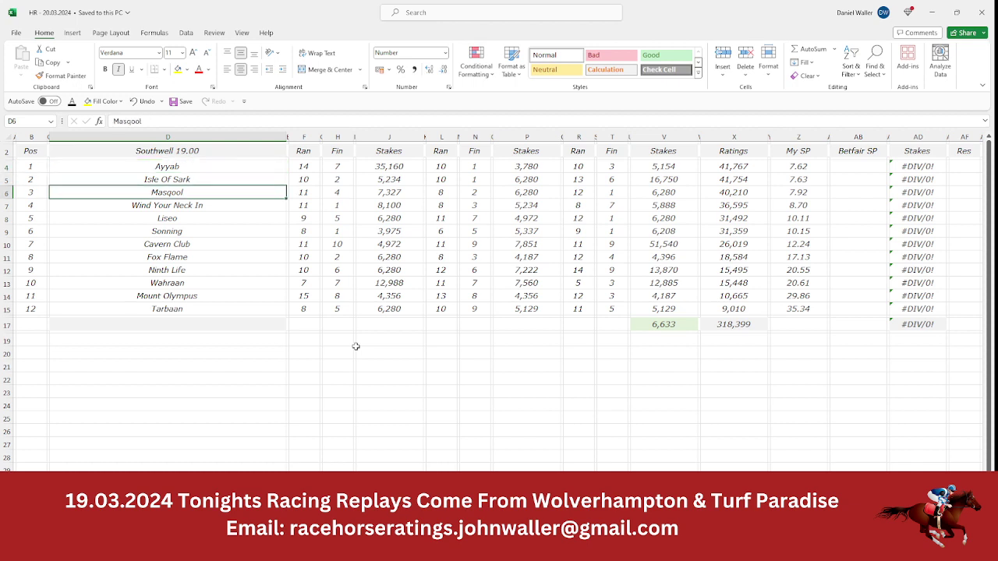
{"action": "left_click", "coordinate": [33, 152]}
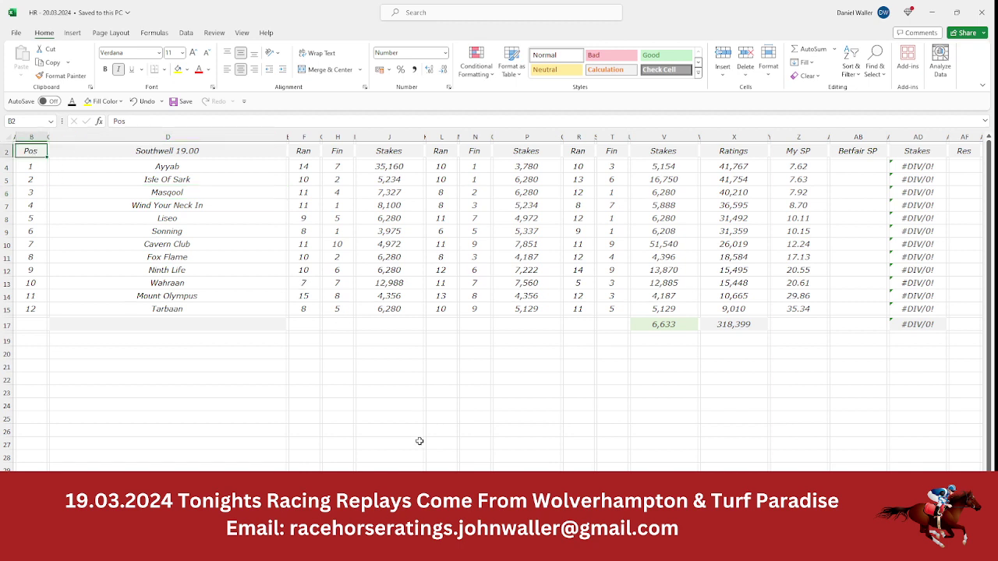
Open the Southwell 19.30 sheet and examine the top three rated horses, King Of York, Berkshire Phantom and David's Diva.
{"action": "key", "text": "ctrl+Page_Down"}
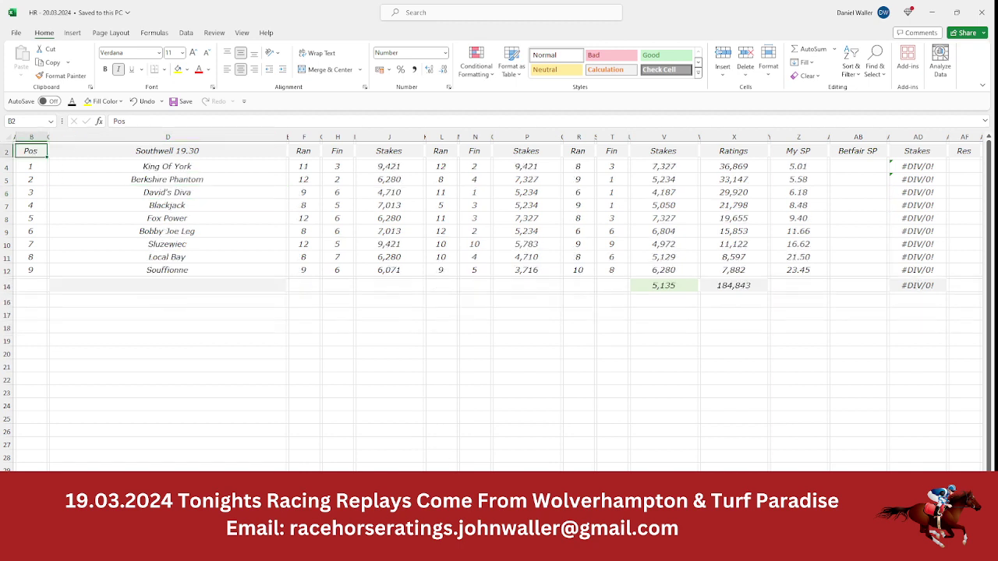
{"action": "left_click", "coordinate": [195, 163]}
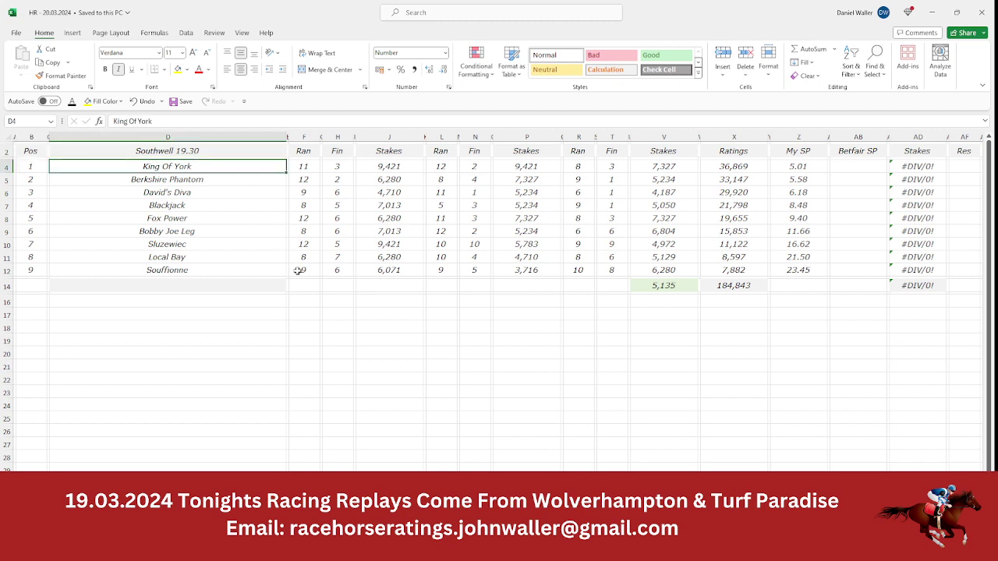
{"action": "key", "text": "Down"}
{"action": "key", "text": "Down"}
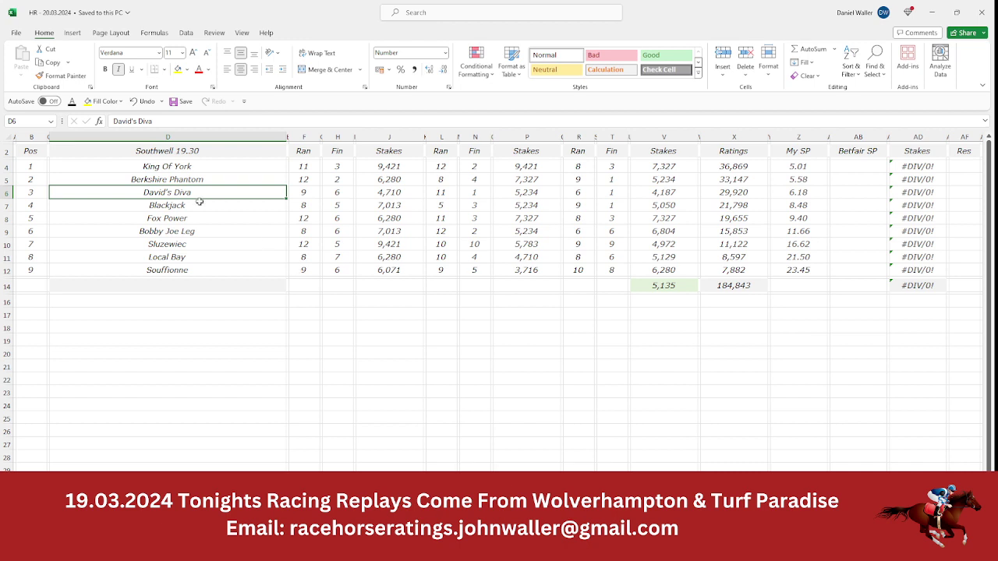
{"action": "left_click", "coordinate": [37, 154]}
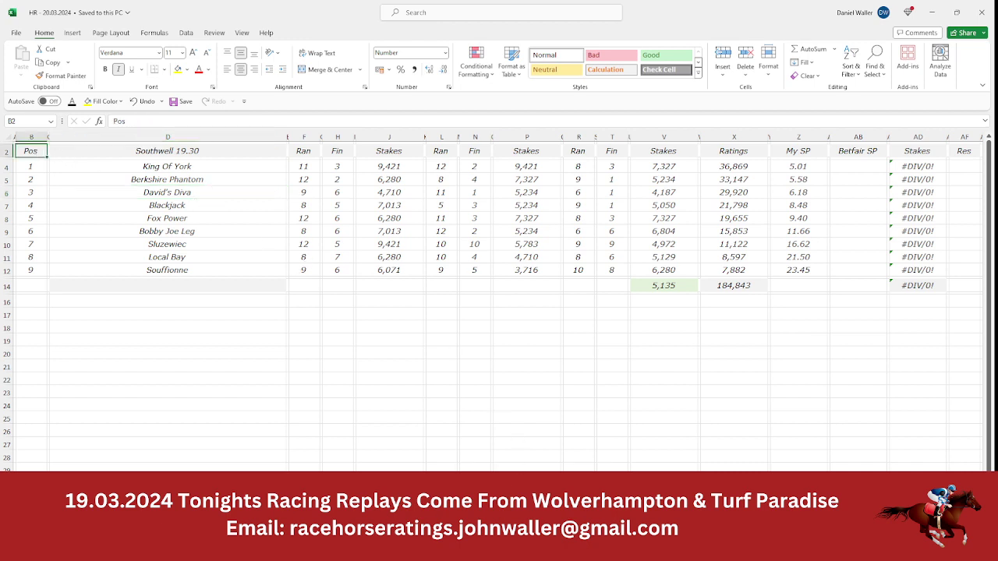
Open the Southwell 20.00 sheet and examine the top three rated horses, Tilsworth Ony Ta, Arlecchino's Gift and Toptime.
{"action": "key", "text": "ctrl+Page_Down"}
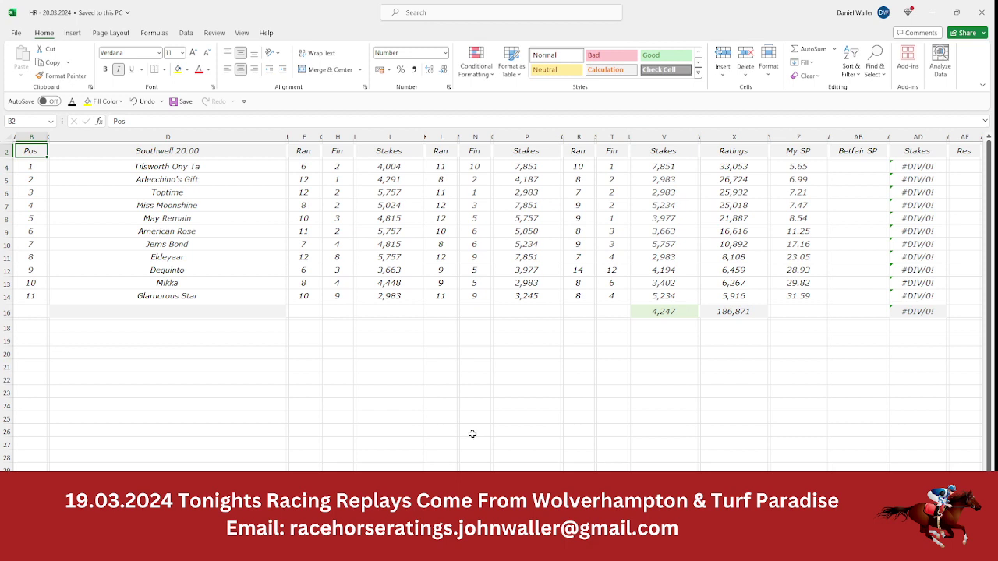
{"action": "left_click", "coordinate": [214, 167]}
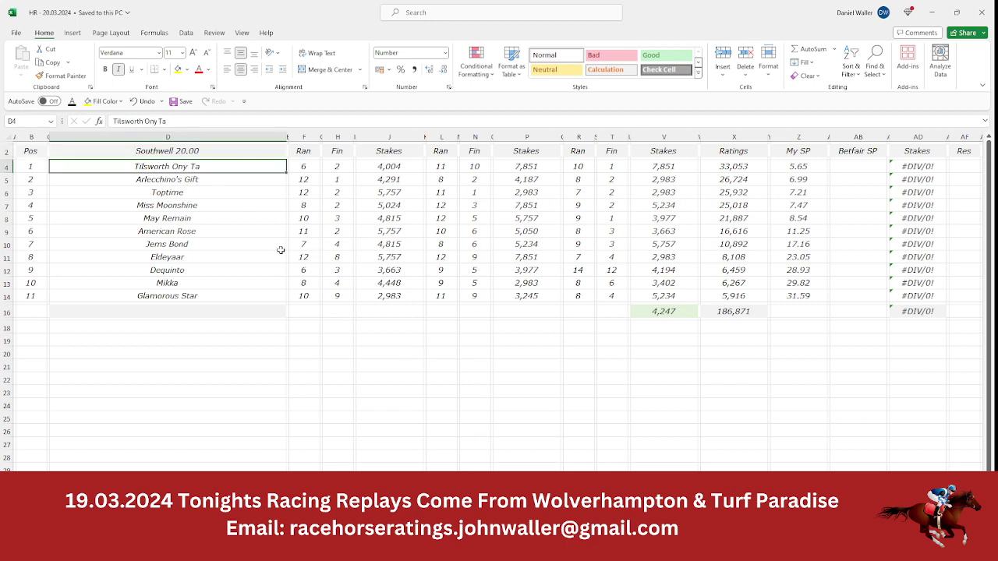
{"action": "key", "text": "Down"}
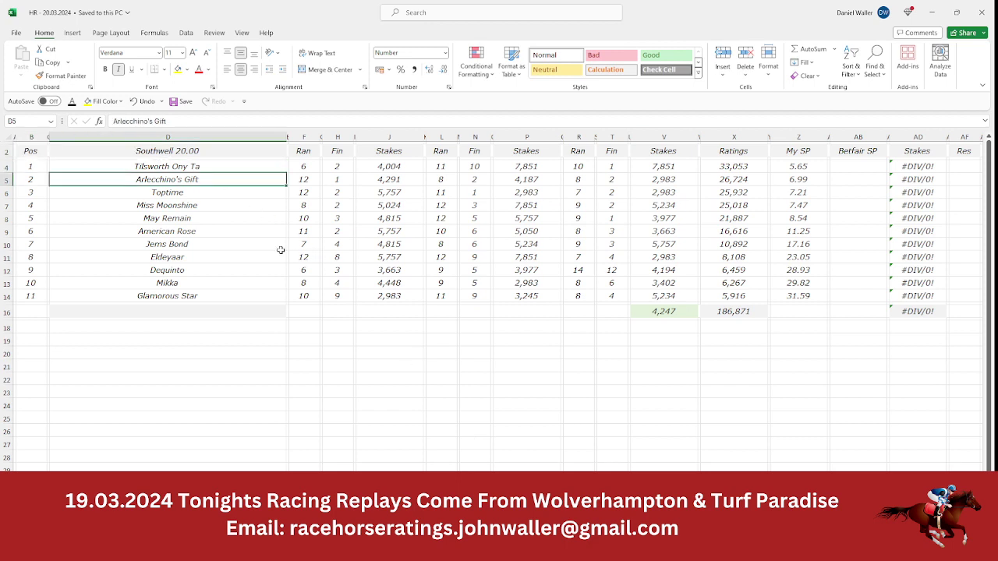
{"action": "key", "text": "Down"}
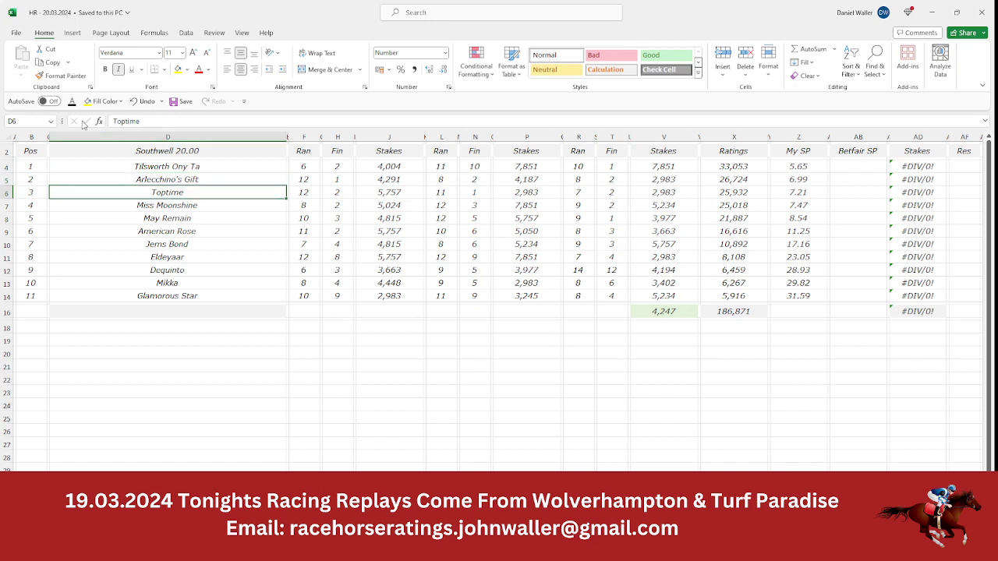
{"action": "left_click", "coordinate": [29, 151]}
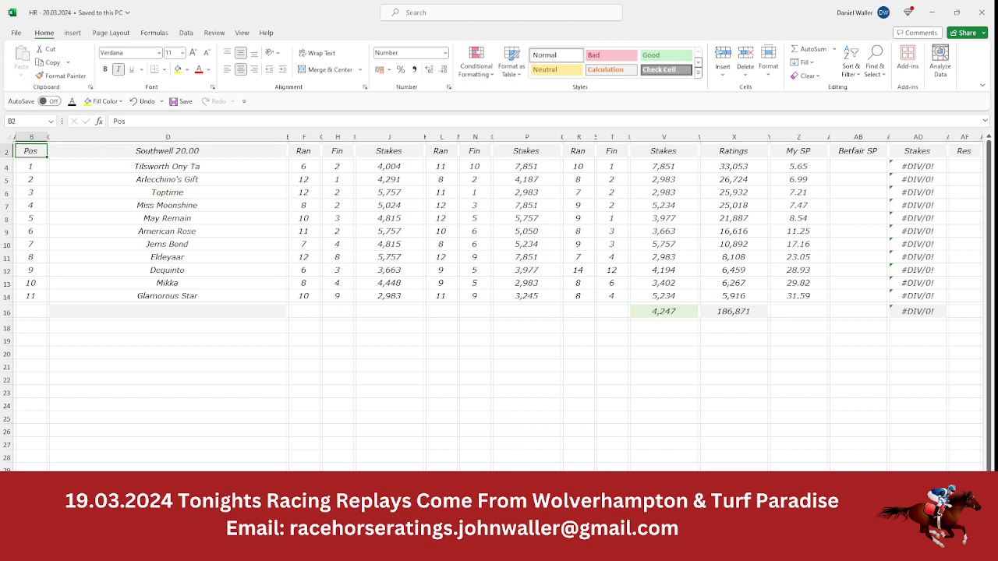
Examine the top three rated horses on the Southwell 20.30 sheet, from Moktasaab to Visibility, and save the workbook.
{"action": "key", "text": "ctrl+Page_Down"}
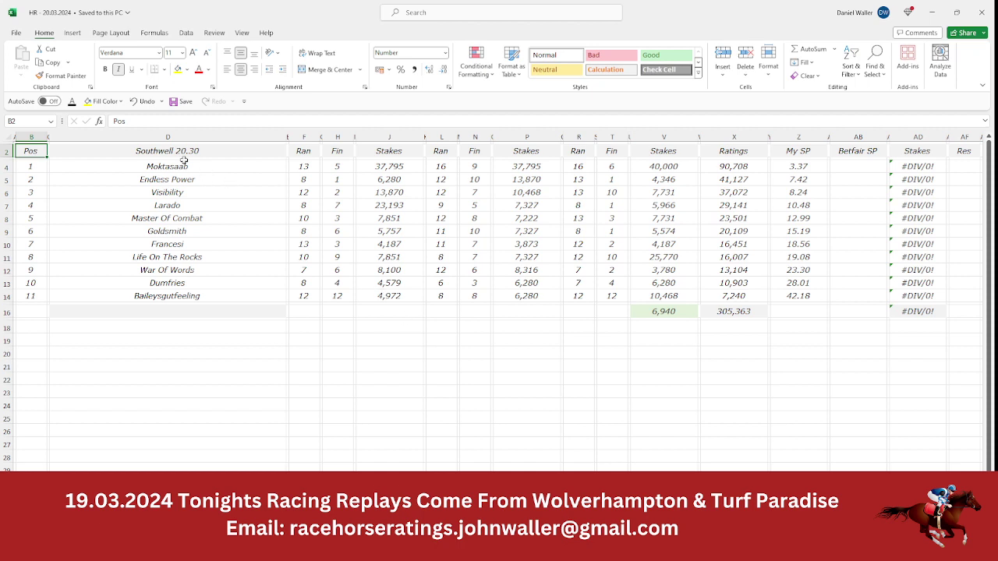
{"action": "left_click", "coordinate": [184, 164]}
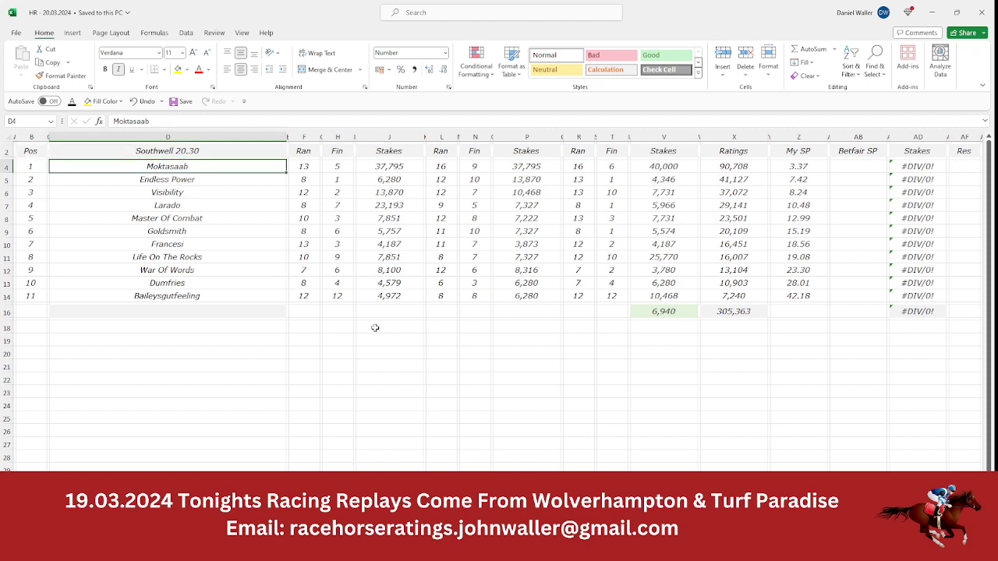
{"action": "key", "text": "Down"}
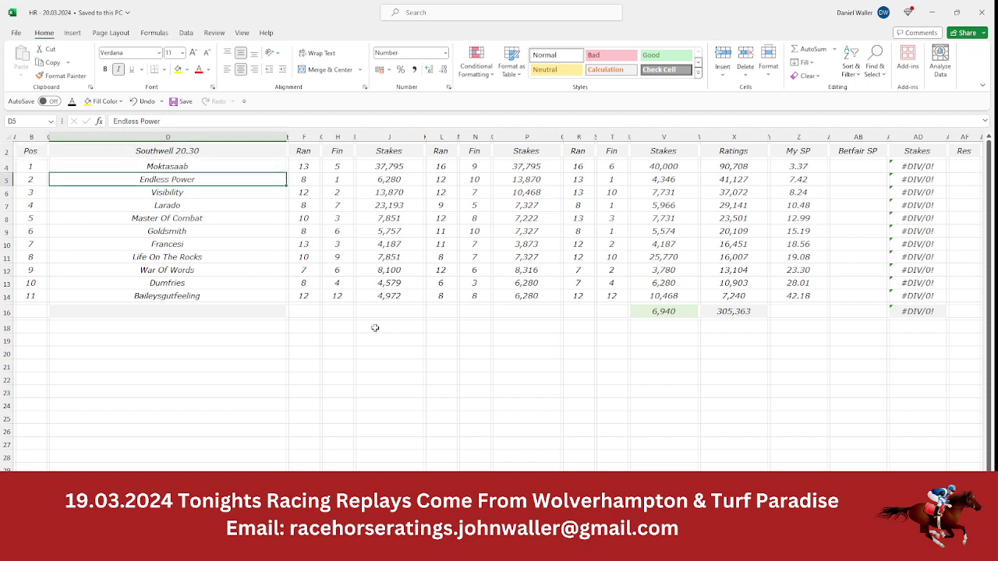
{"action": "key", "text": "Down"}
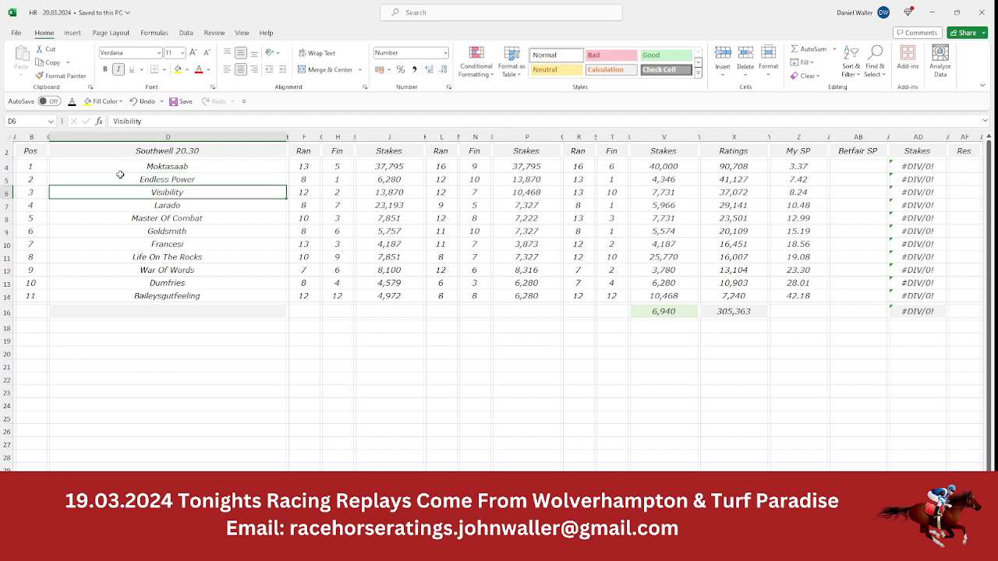
{"action": "left_click", "coordinate": [34, 150]}
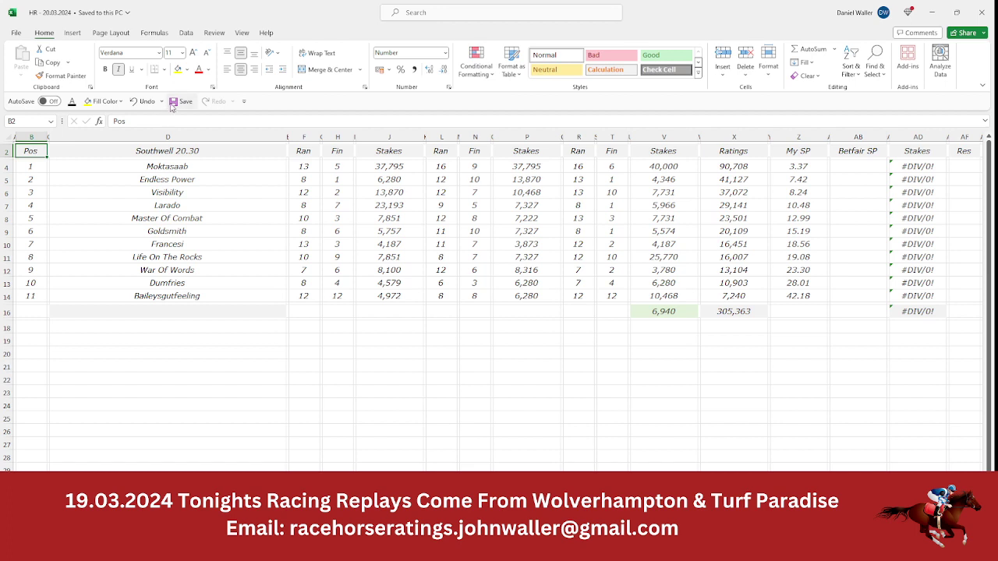
{"action": "left_click", "coordinate": [176, 101]}
{"action": "left_click", "coordinate": [174, 105]}
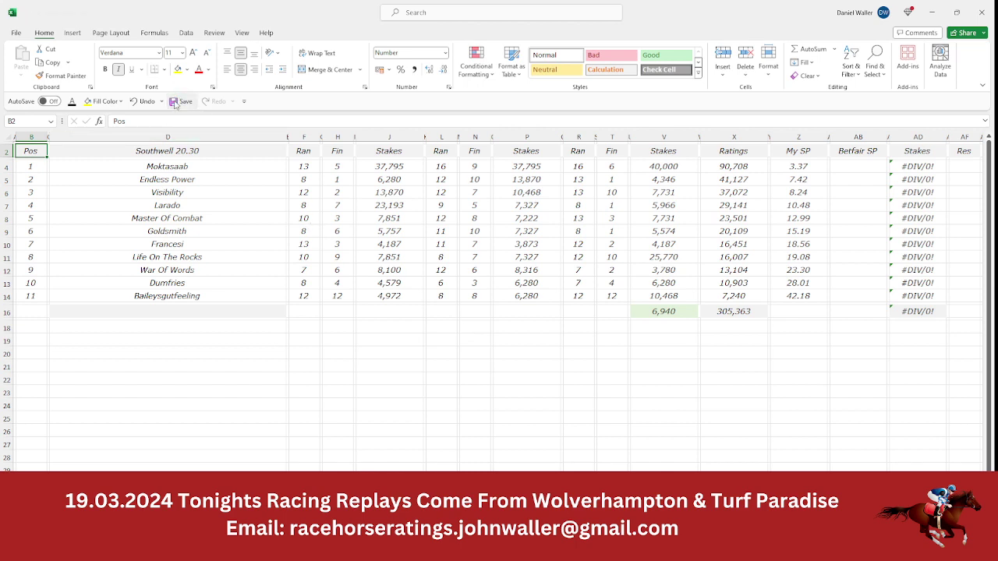